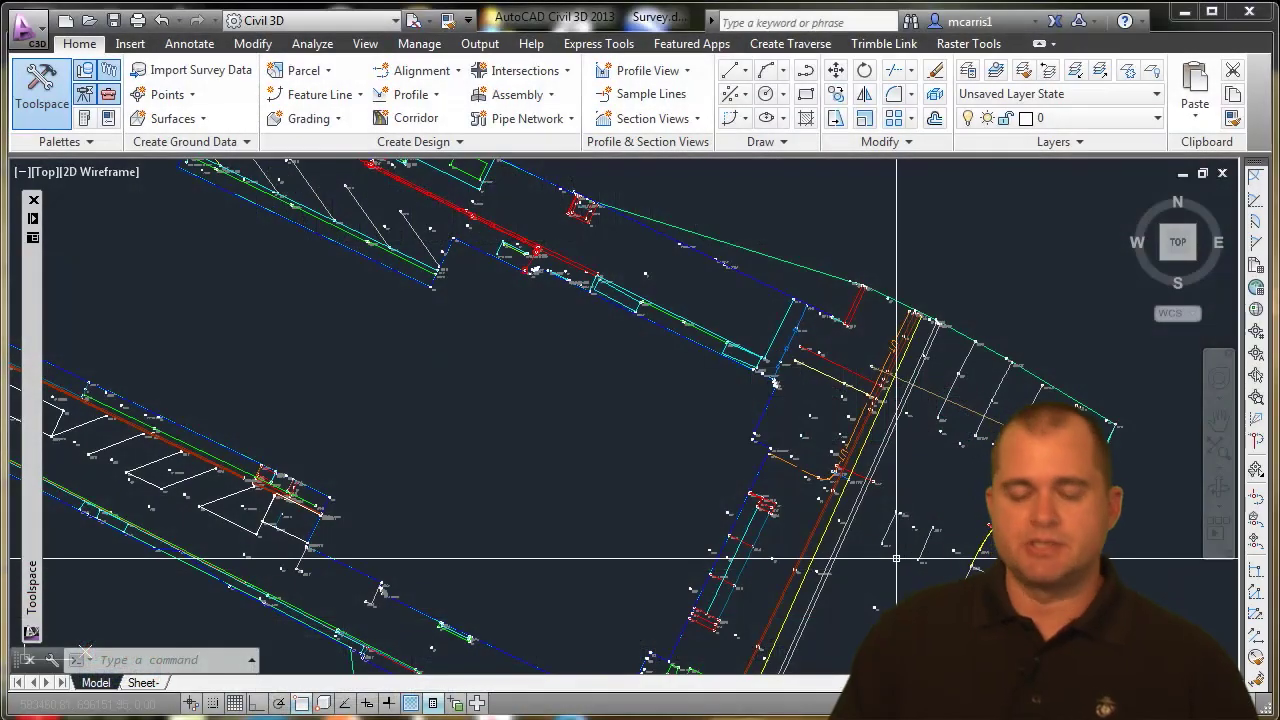
Open the Point Groups collection properties to check the display order of the point groups, then close them unchanged
{"action": "scroll", "coordinate": [697, 525], "scroll_direction": "down", "scroll_amount": 2}
{"action": "middle_click_drag", "start_coordinate": [499, 475], "coordinate": [559, 480]}
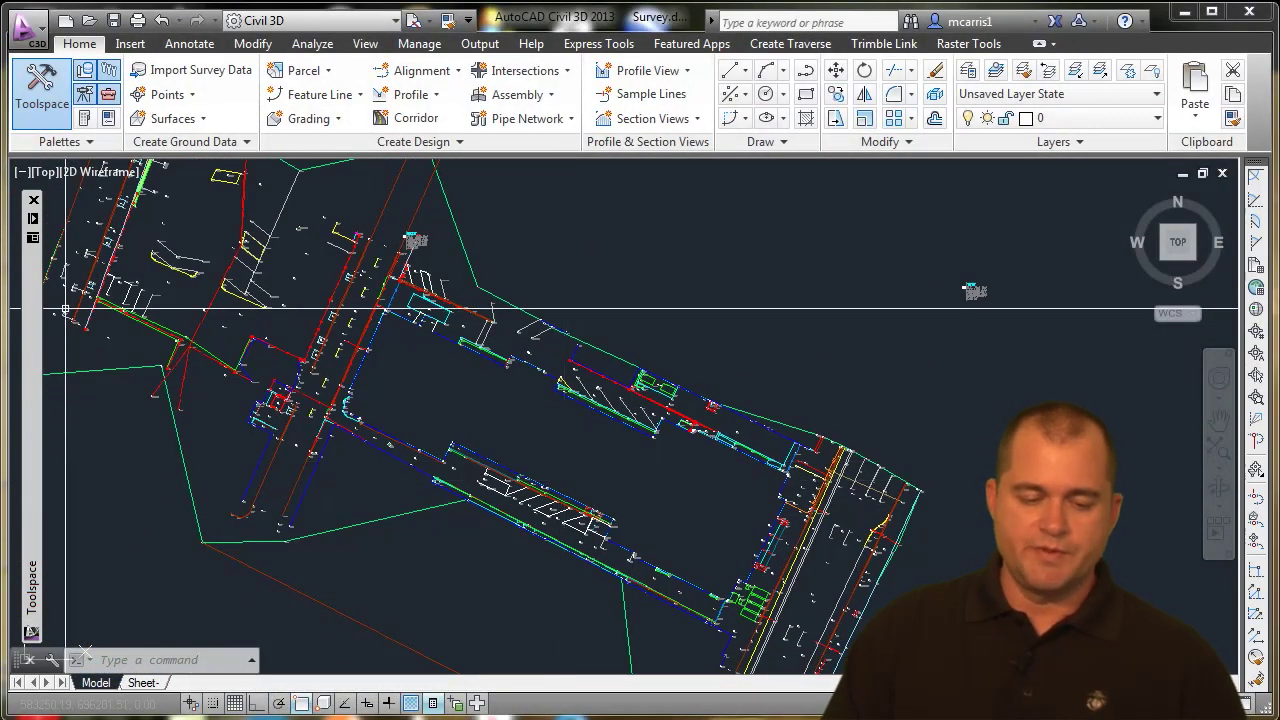
{"action": "mouse_move", "coordinate": [34, 298]}
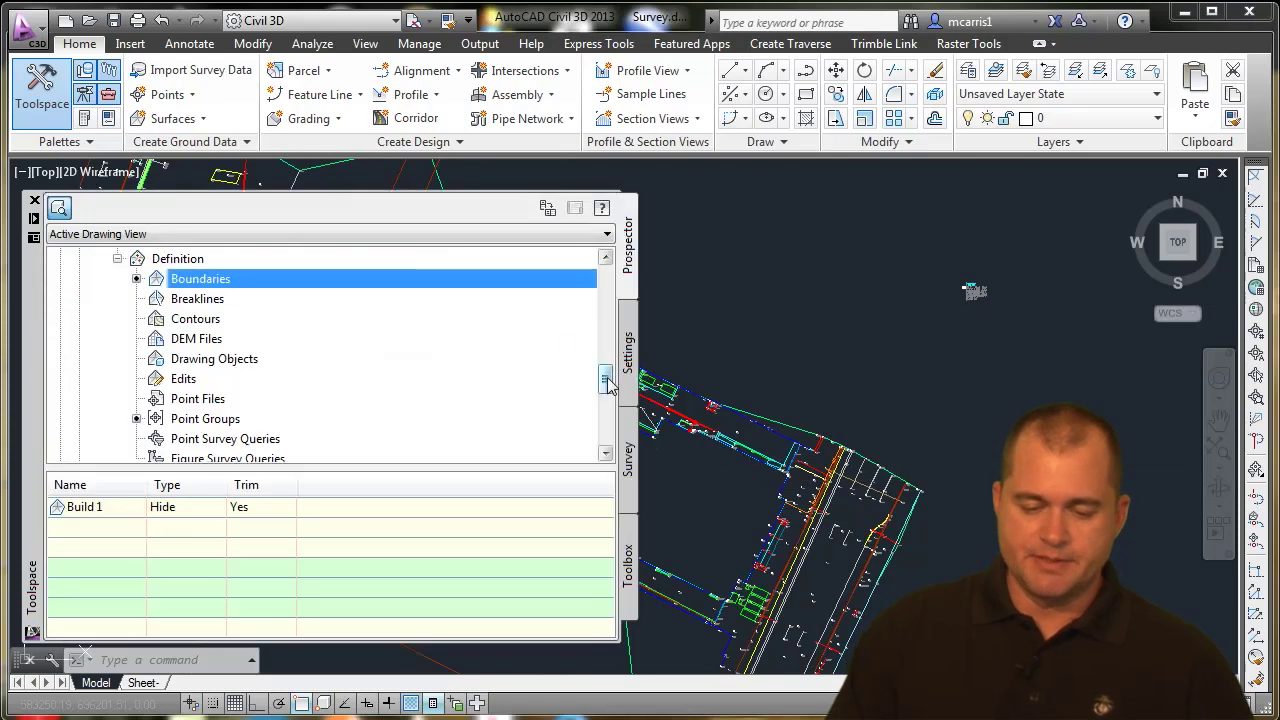
{"action": "left_click_drag", "start_coordinate": [607, 380], "coordinate": [575, 260]}
{"action": "left_click", "coordinate": [150, 299]}
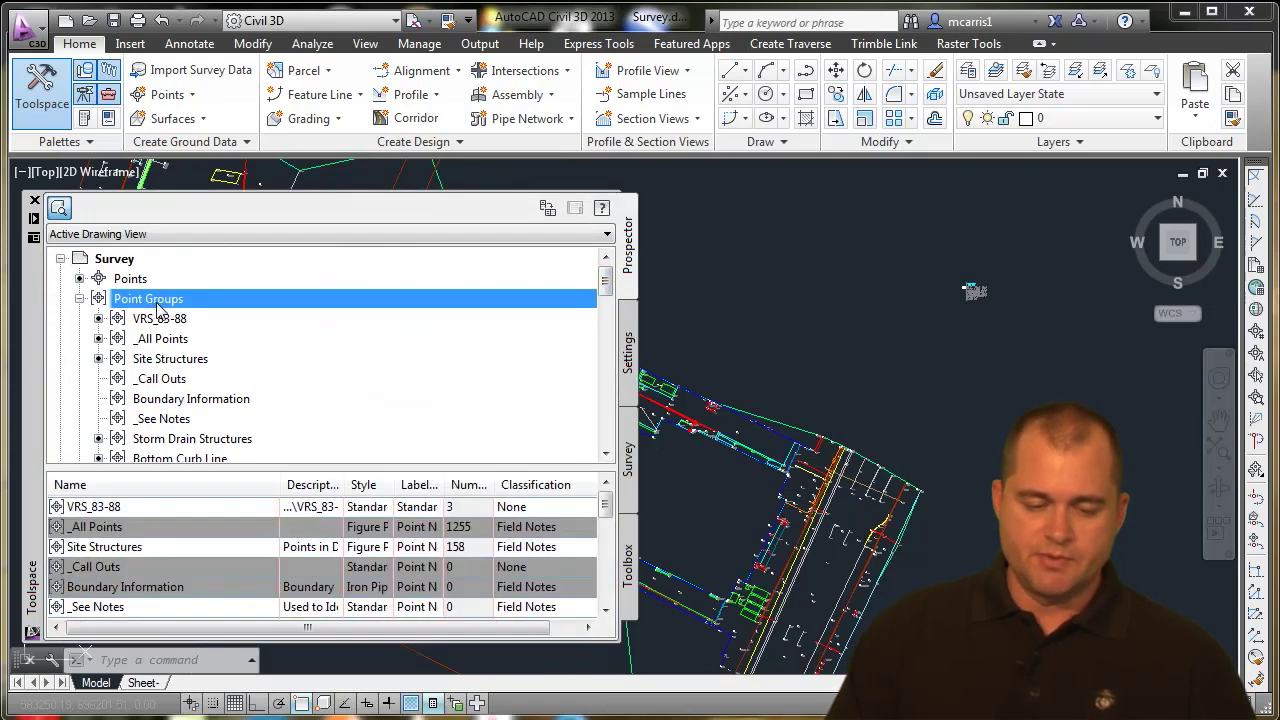
{"action": "right_click", "coordinate": [180, 305]}
{"action": "left_click", "coordinate": [255, 316]}
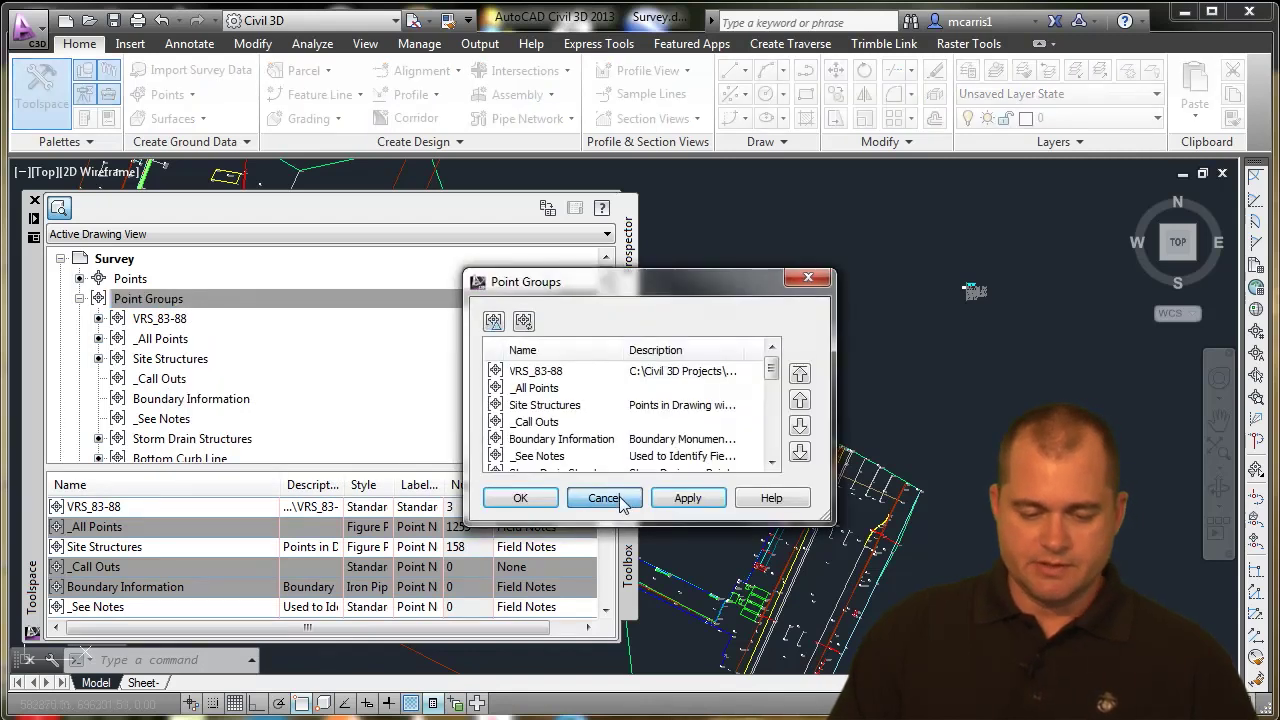
{"action": "left_click", "coordinate": [604, 498]}
Turn off the Style and Point Label Style overrides in the properties of the _All Points point group
{"action": "right_click", "coordinate": [183, 339]}
{"action": "left_click", "coordinate": [237, 354]}
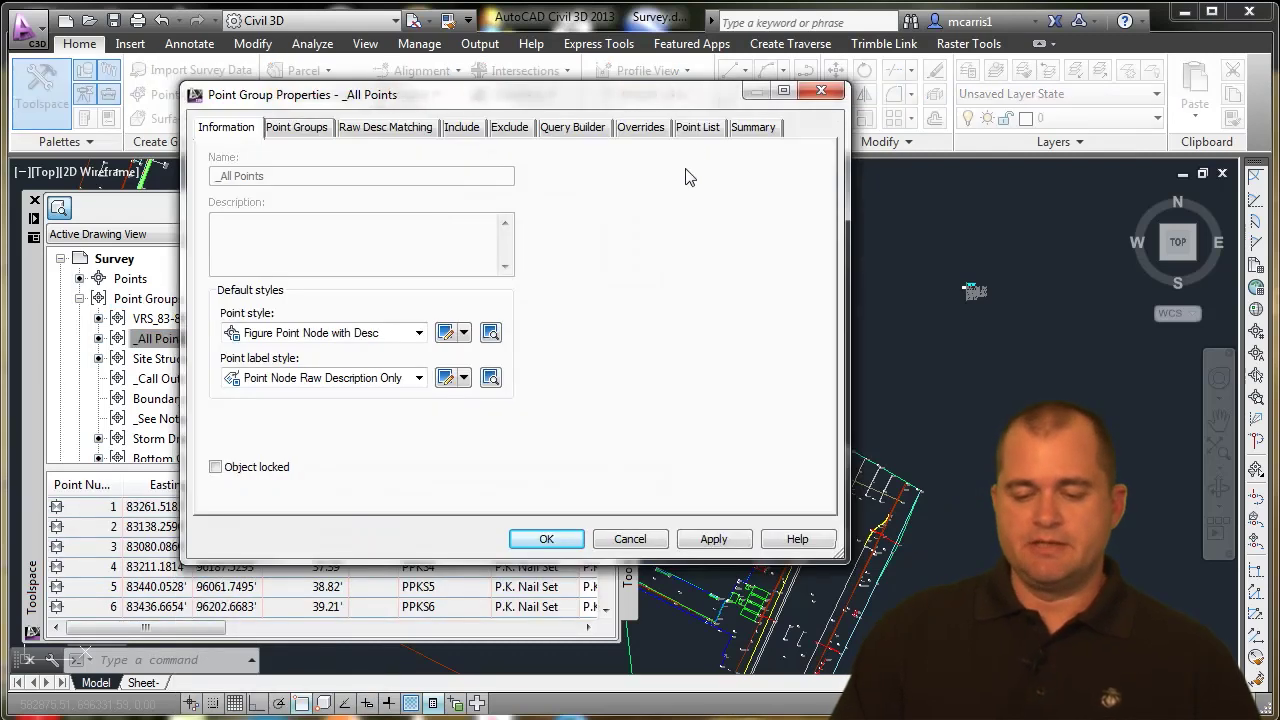
{"action": "left_click", "coordinate": [634, 138]}
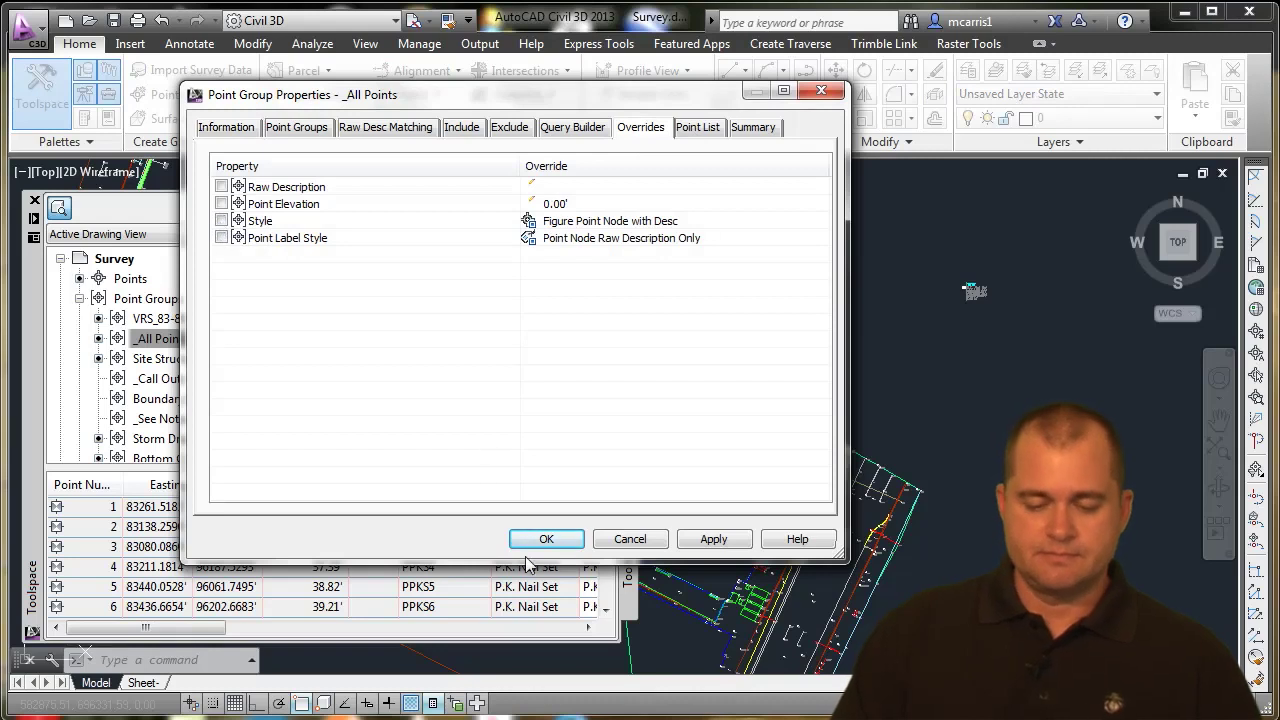
{"action": "left_click", "coordinate": [560, 540]}
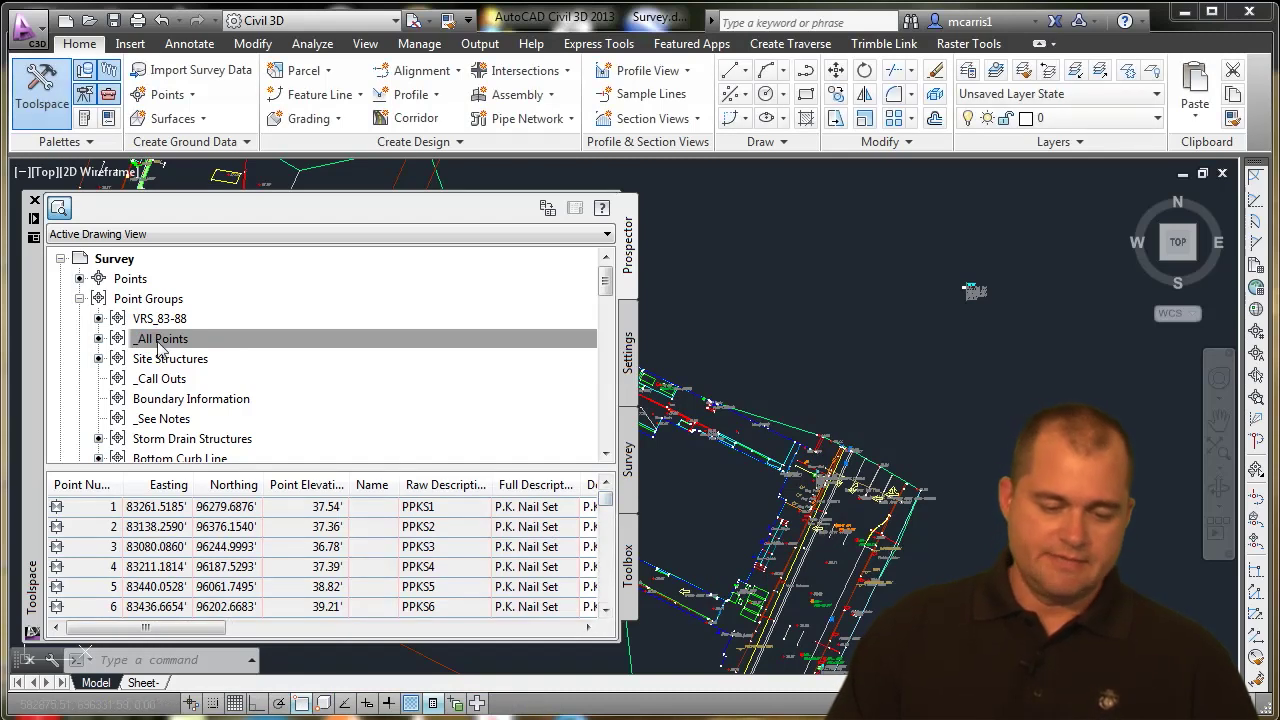
Move the _All Points point group to the end of the point group display order and set the Toolspace to auto-hide
{"action": "right_click", "coordinate": [151, 304]}
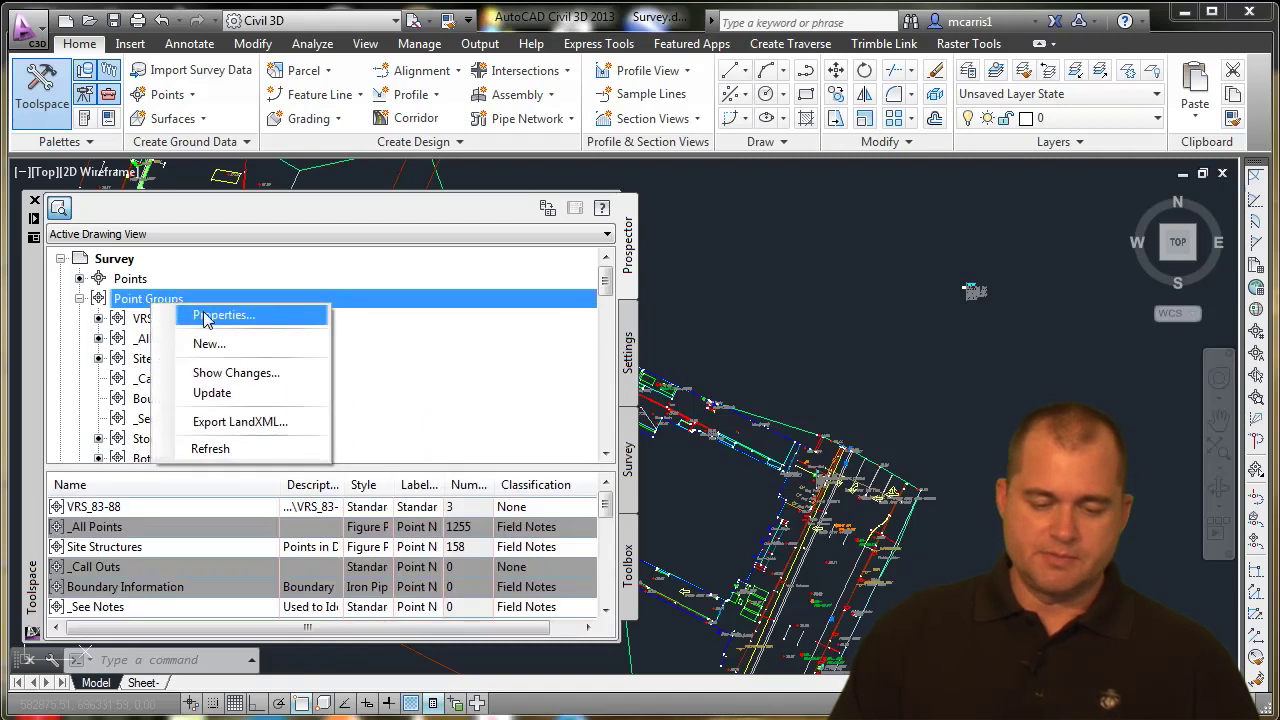
{"action": "left_click", "coordinate": [200, 312]}
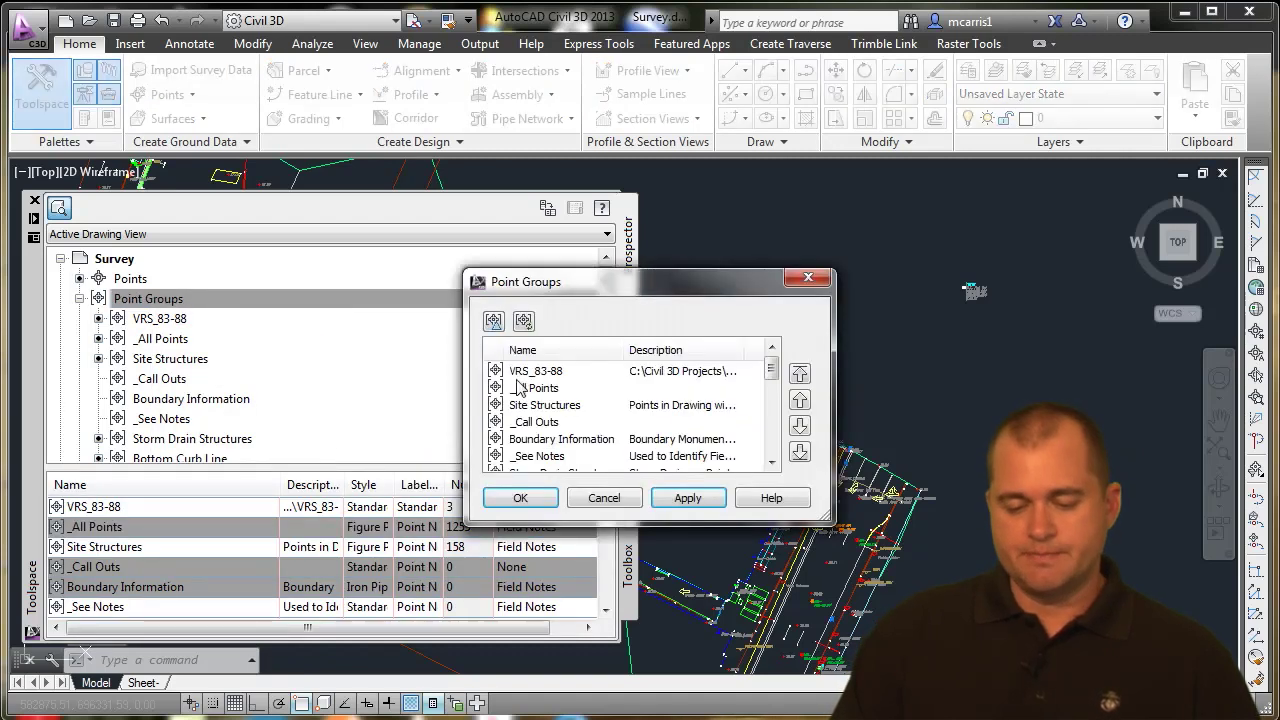
{"action": "left_click", "coordinate": [520, 388]}
{"action": "left_click", "coordinate": [800, 453]}
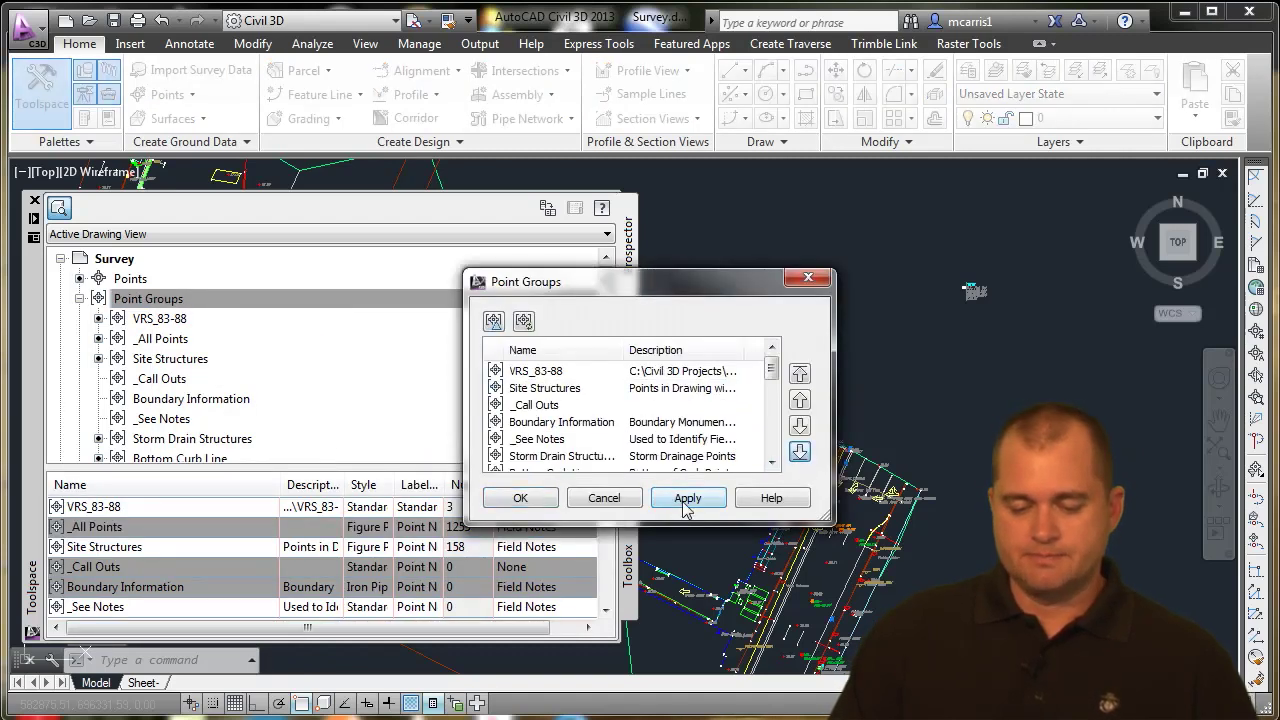
{"action": "left_click", "coordinate": [520, 498]}
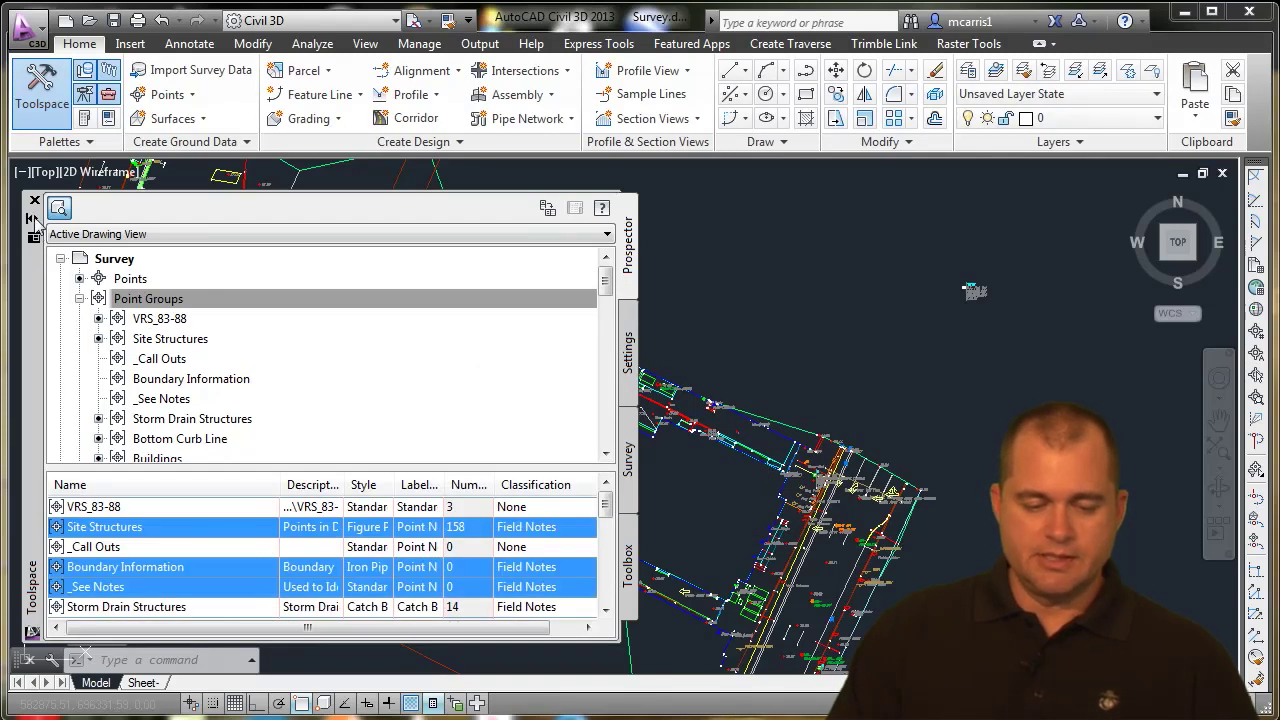
{"action": "left_click", "coordinate": [33, 218]}
Select the Traffic Arrow Left Turn point nearest the white double lines and turn off the Quick Properties panel
{"action": "left_click", "coordinate": [750, 502]}
{"action": "left_click", "coordinate": [808, 534]}
{"action": "middle_click_drag", "start_coordinate": [764, 510], "coordinate": [707, 482]}
{"action": "scroll", "coordinate": [608, 375], "scroll_direction": "up", "scroll_amount": 6}
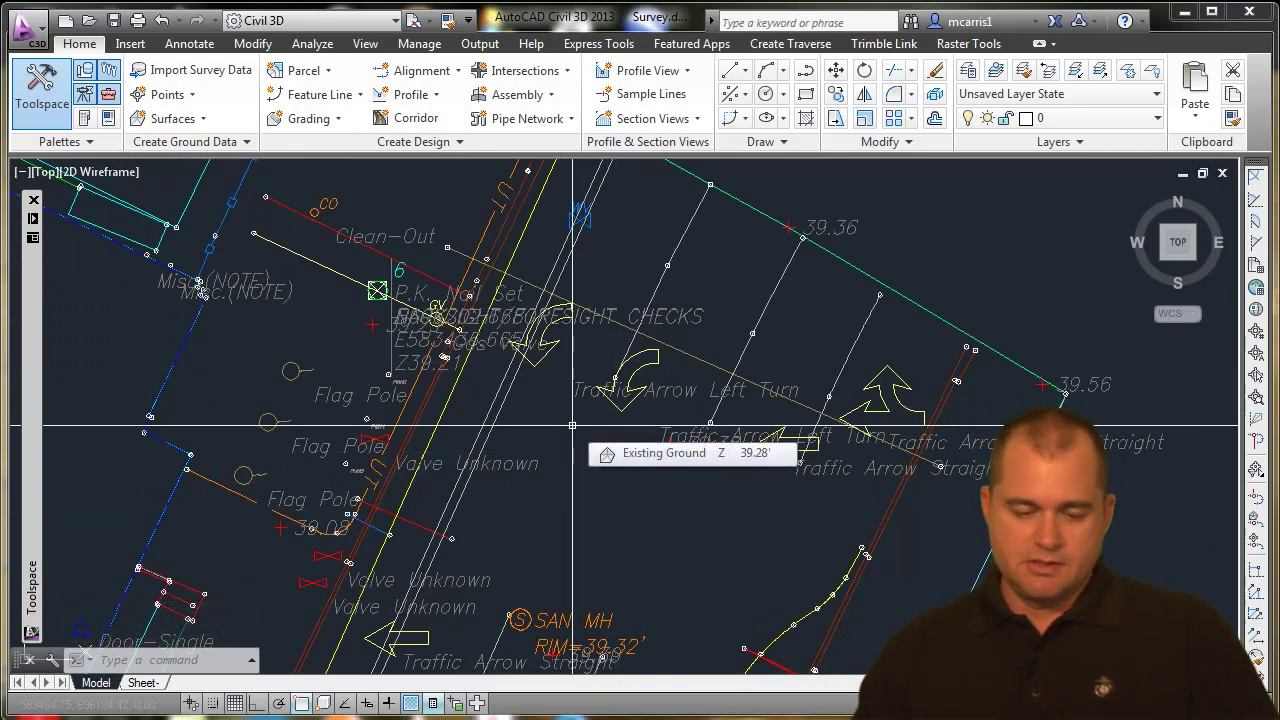
{"action": "left_click", "coordinate": [537, 352]}
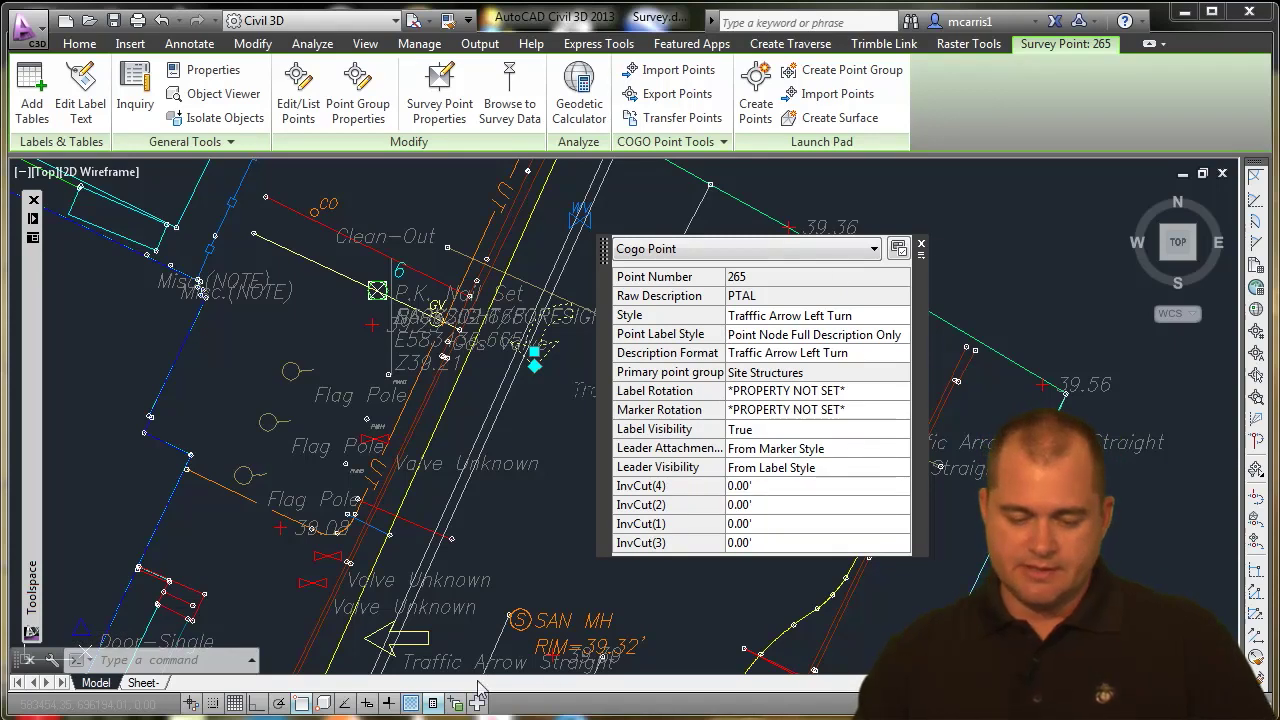
{"action": "left_click", "coordinate": [433, 703]}
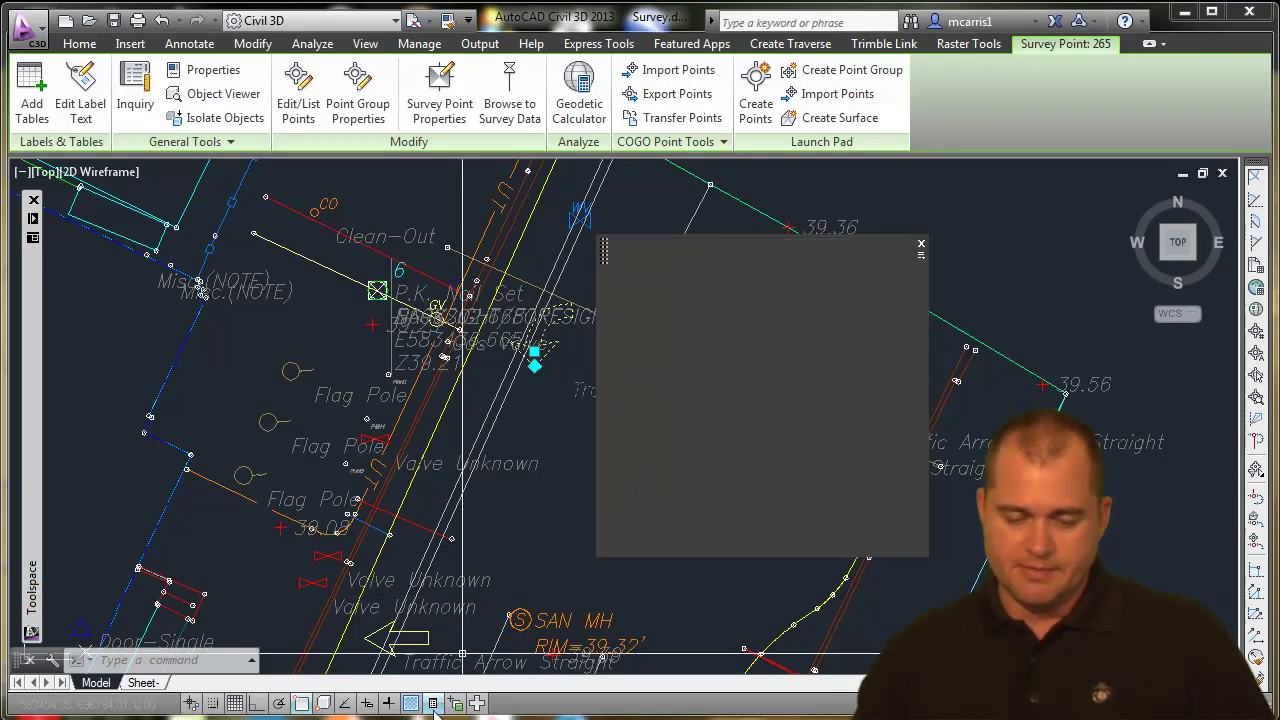
Rotate the markers of the two Traffic Arrow Left Turn points so the arrows line up with the road lanes
{"action": "mouse_move", "coordinate": [534, 366]}
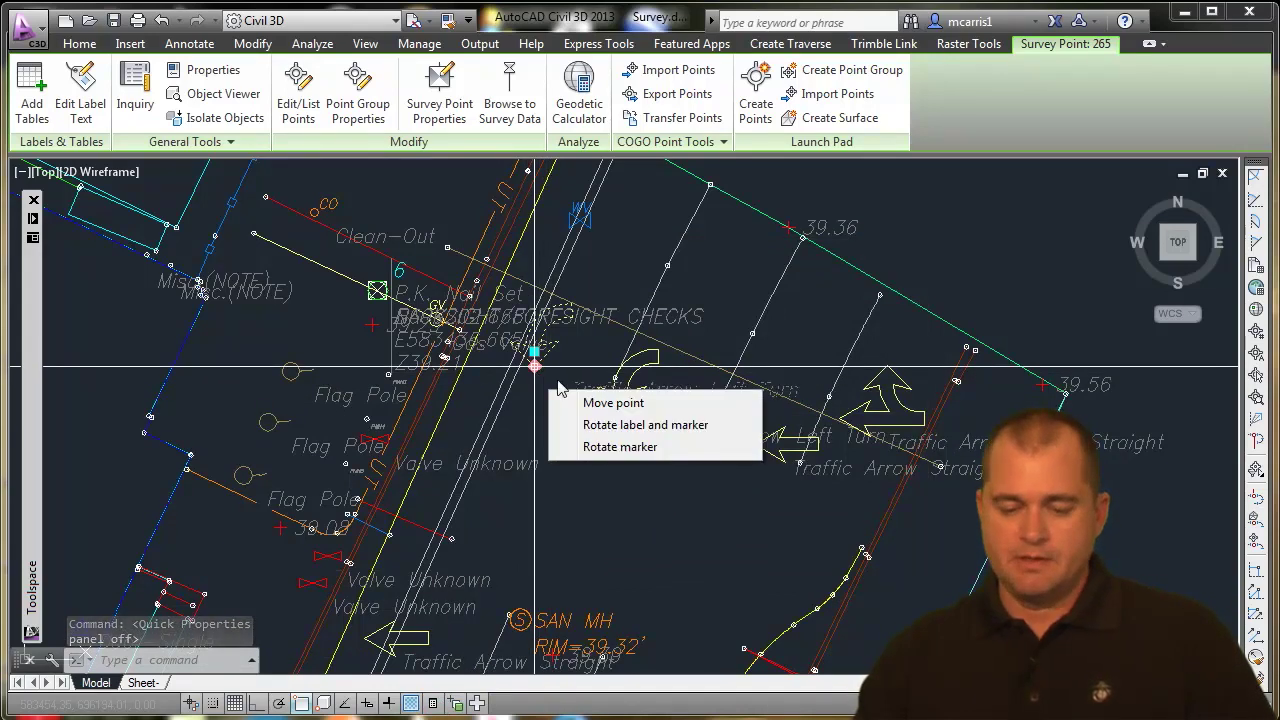
{"action": "left_click", "coordinate": [612, 447]}
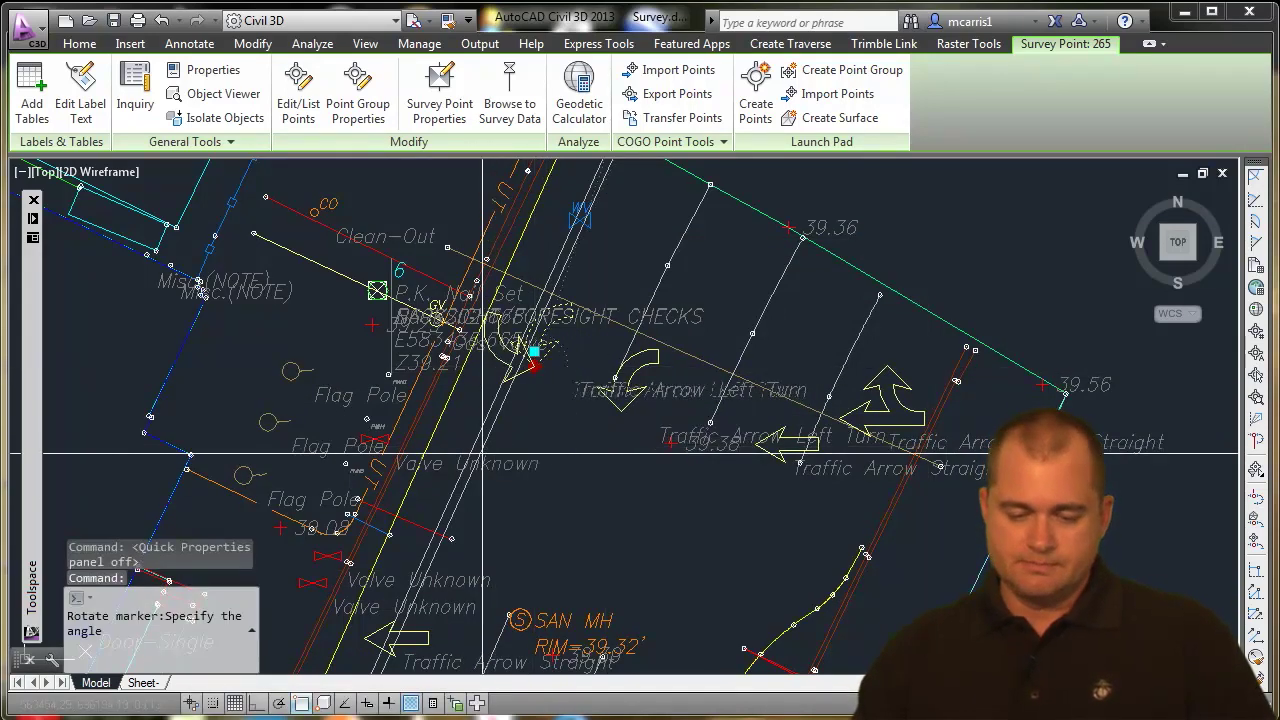
{"action": "left_click", "coordinate": [446, 568]}
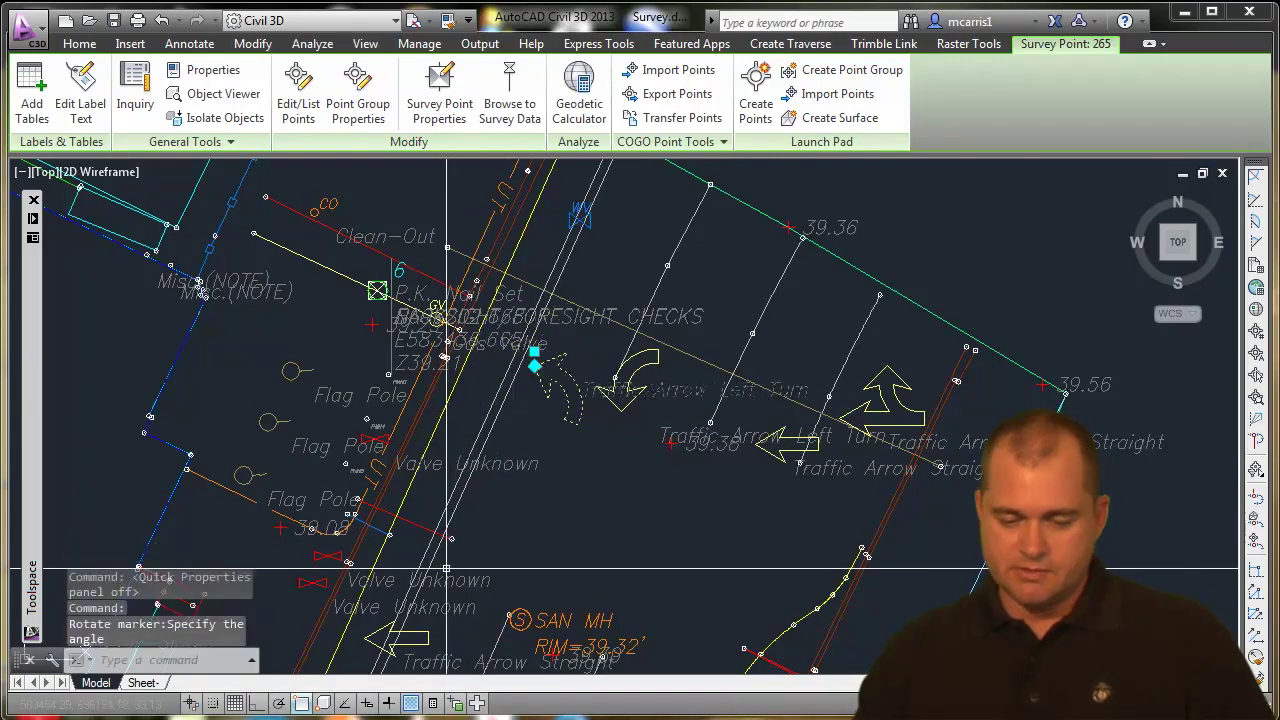
{"action": "left_click", "coordinate": [647, 363]}
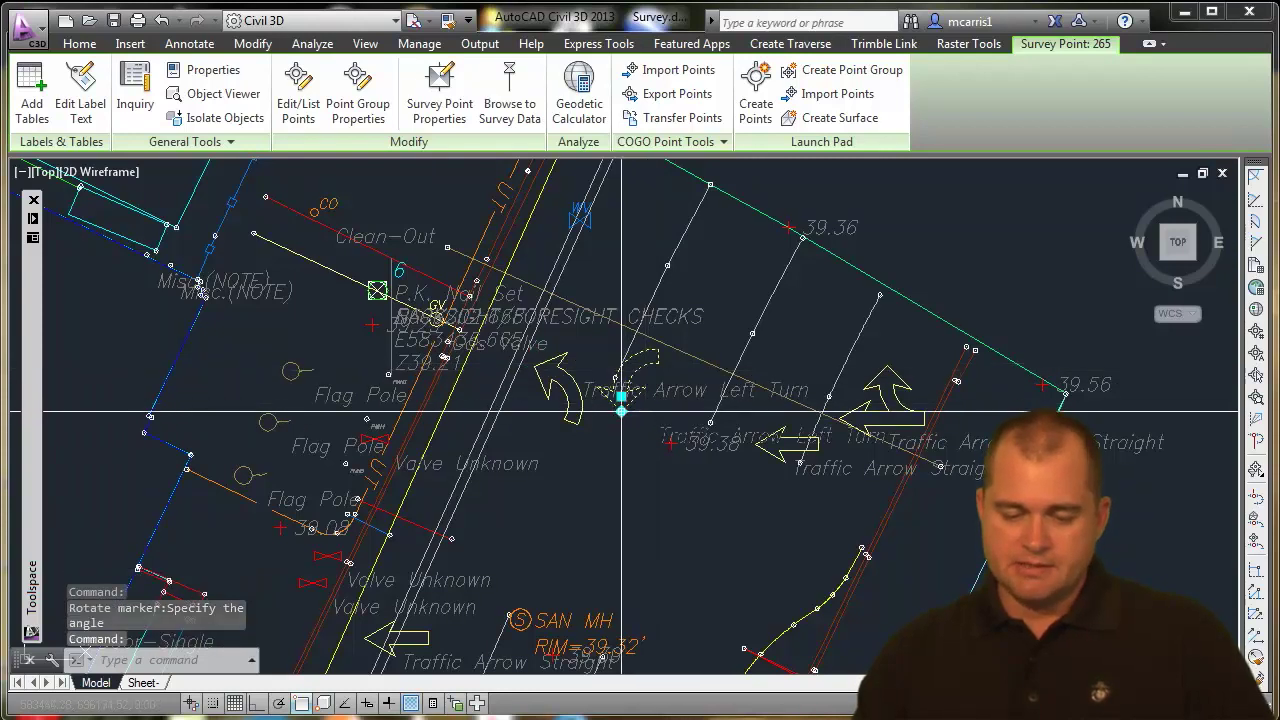
{"action": "mouse_move", "coordinate": [621, 410]}
{"action": "left_click", "coordinate": [709, 486]}
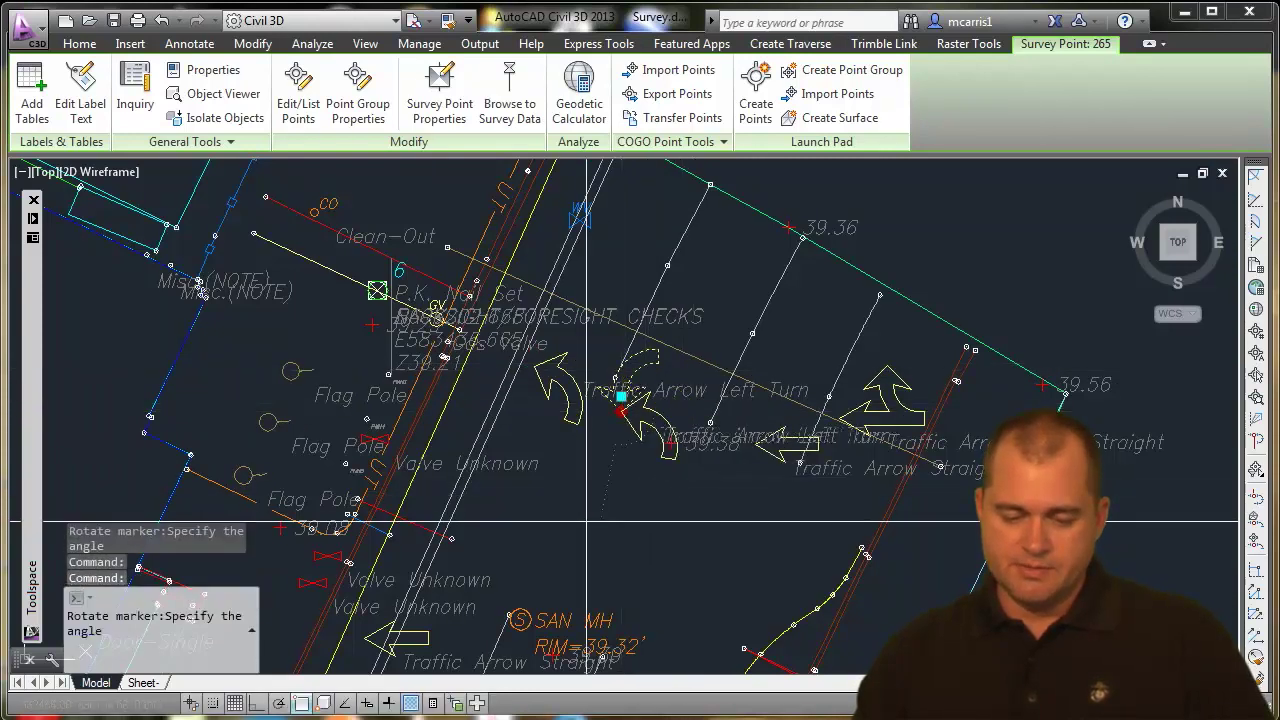
{"action": "left_click", "coordinate": [531, 537]}
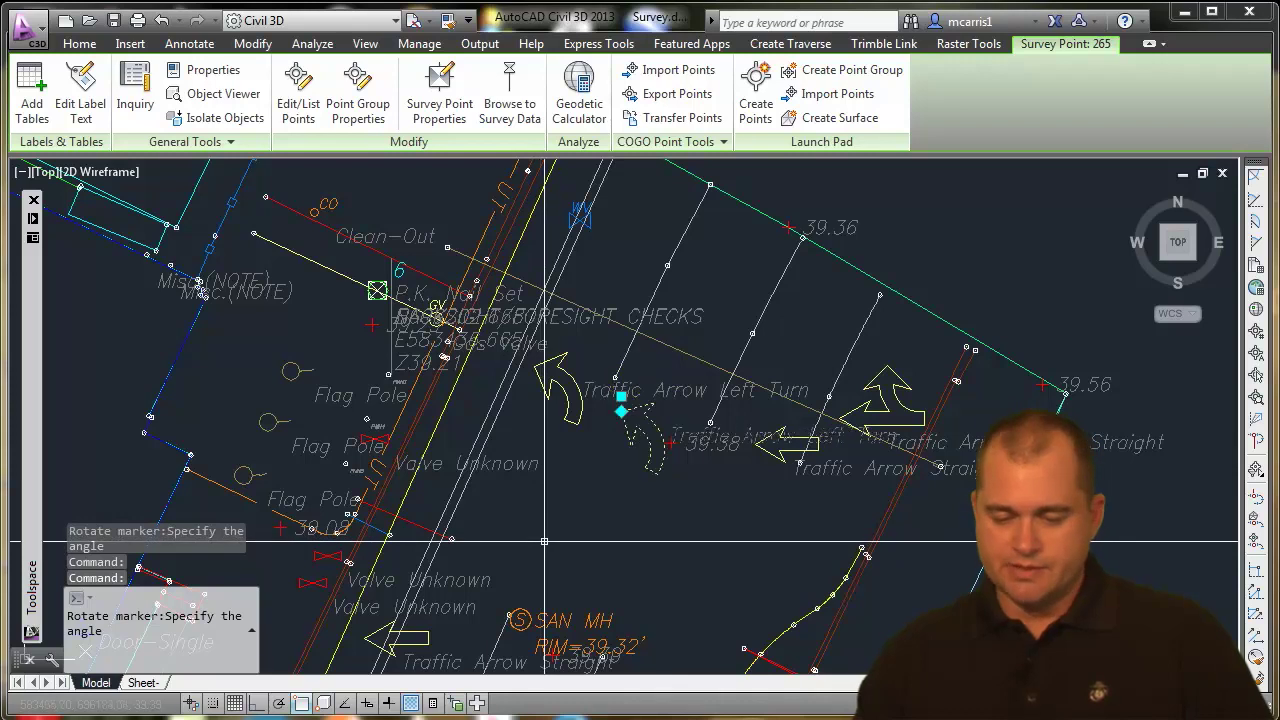
Rotate the markers of the neighbouring Traffic Arrow Straight and Traffic Arrow Right-Straight points to line up with the road lanes
{"action": "left_click", "coordinate": [778, 462]}
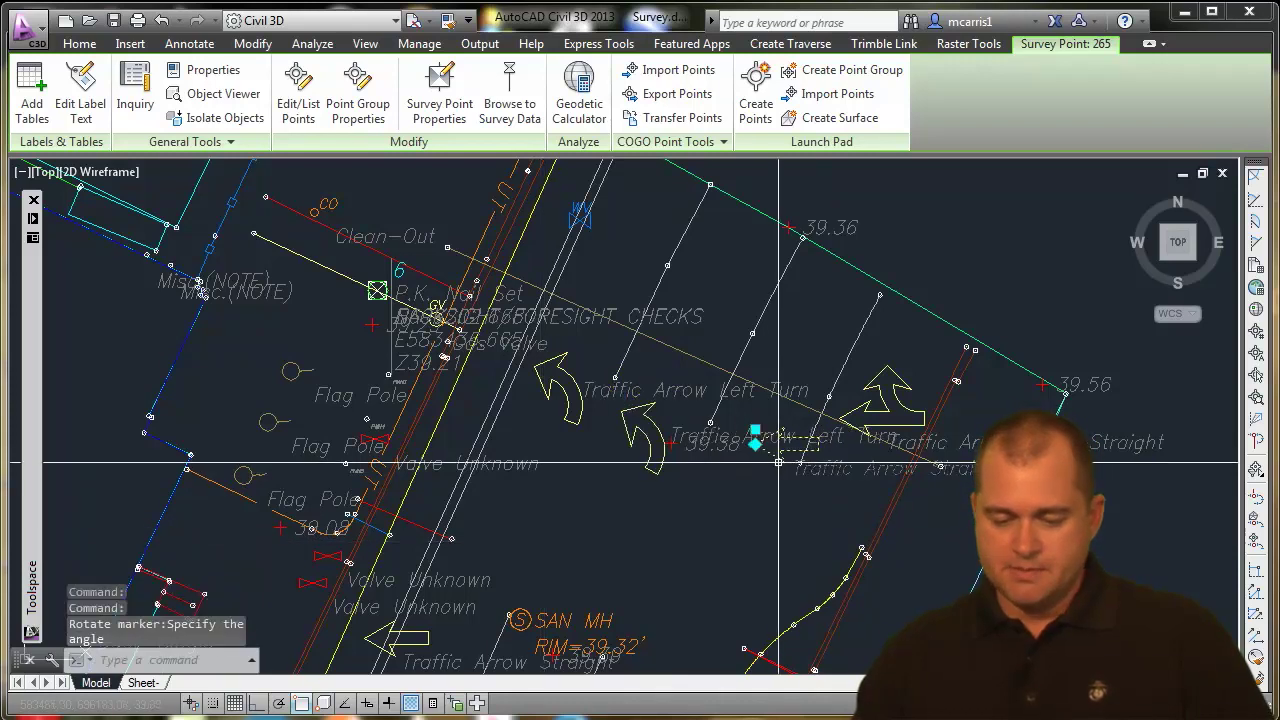
{"action": "mouse_move", "coordinate": [755, 432]}
{"action": "left_click", "coordinate": [808, 524]}
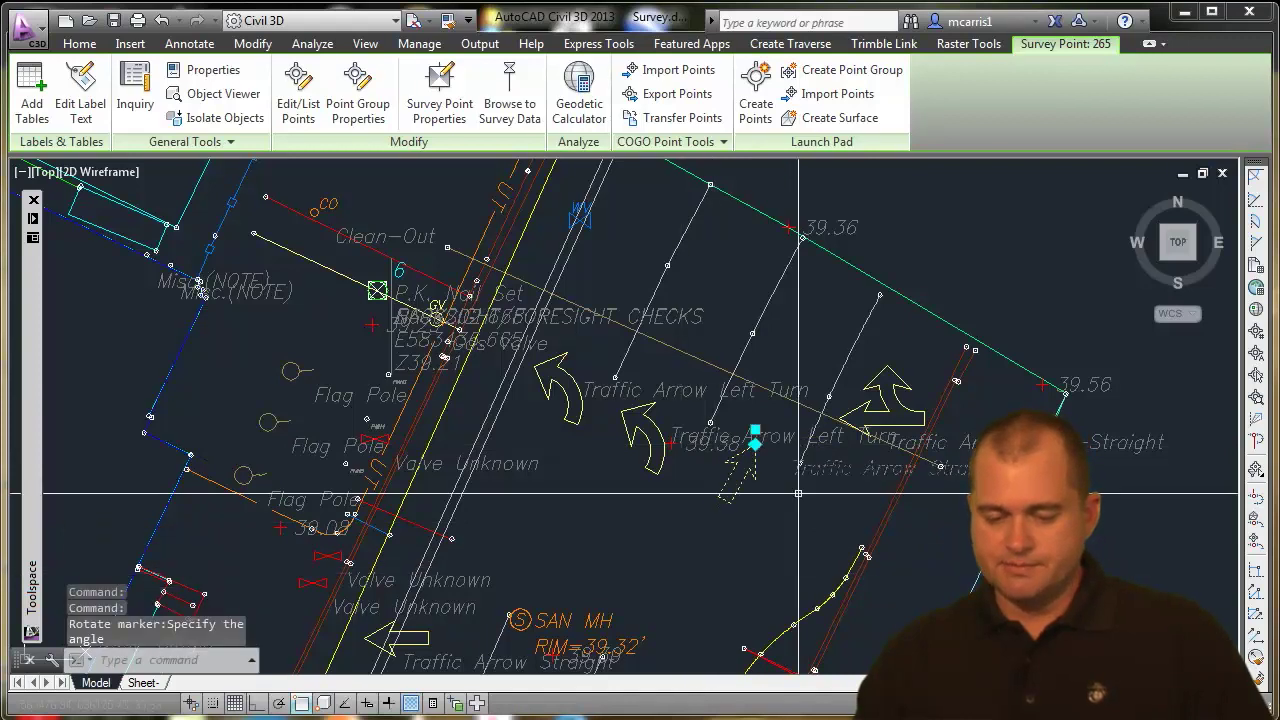
{"action": "left_click", "coordinate": [863, 439]}
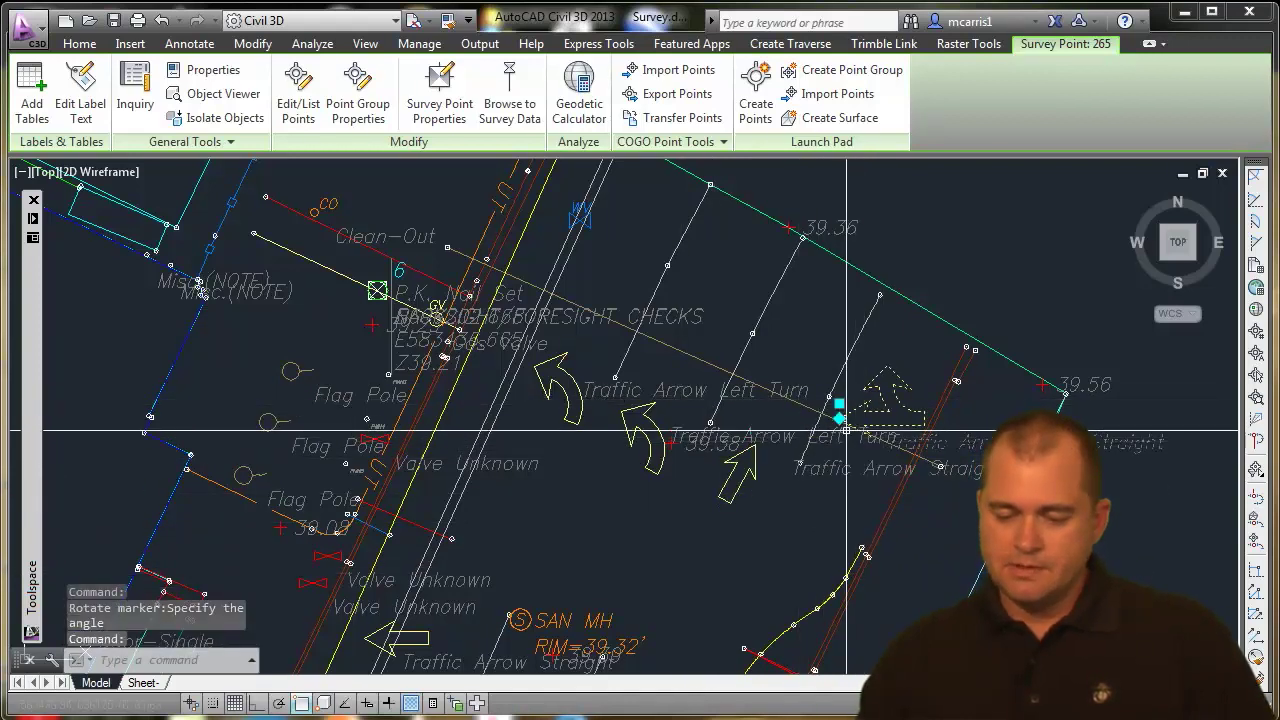
{"action": "mouse_move", "coordinate": [840, 408]}
{"action": "left_click", "coordinate": [900, 500]}
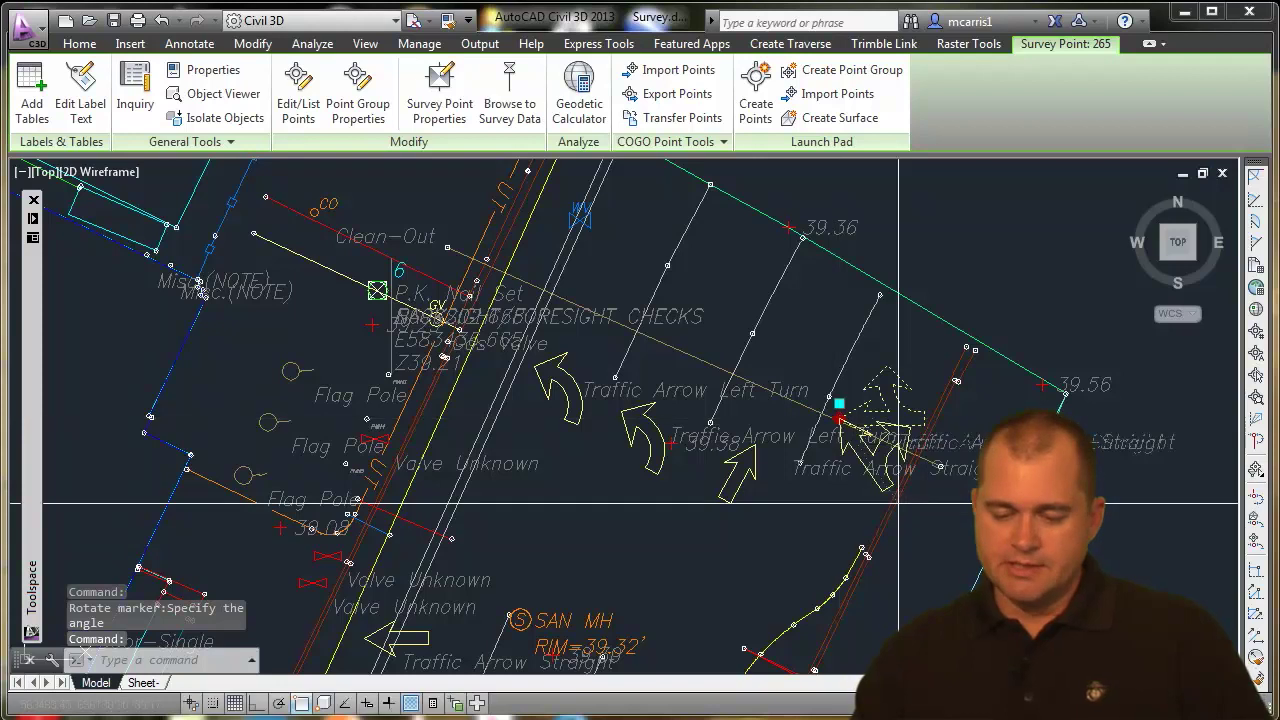
{"action": "left_click", "coordinate": [789, 549]}
Rotate the marker of the Traffic Arrow Straight point beside the yellow line near the Valve Unknown points to follow the road, and deselect the points
{"action": "middle_click_drag", "start_coordinate": [749, 526], "coordinate": [807, 386]}
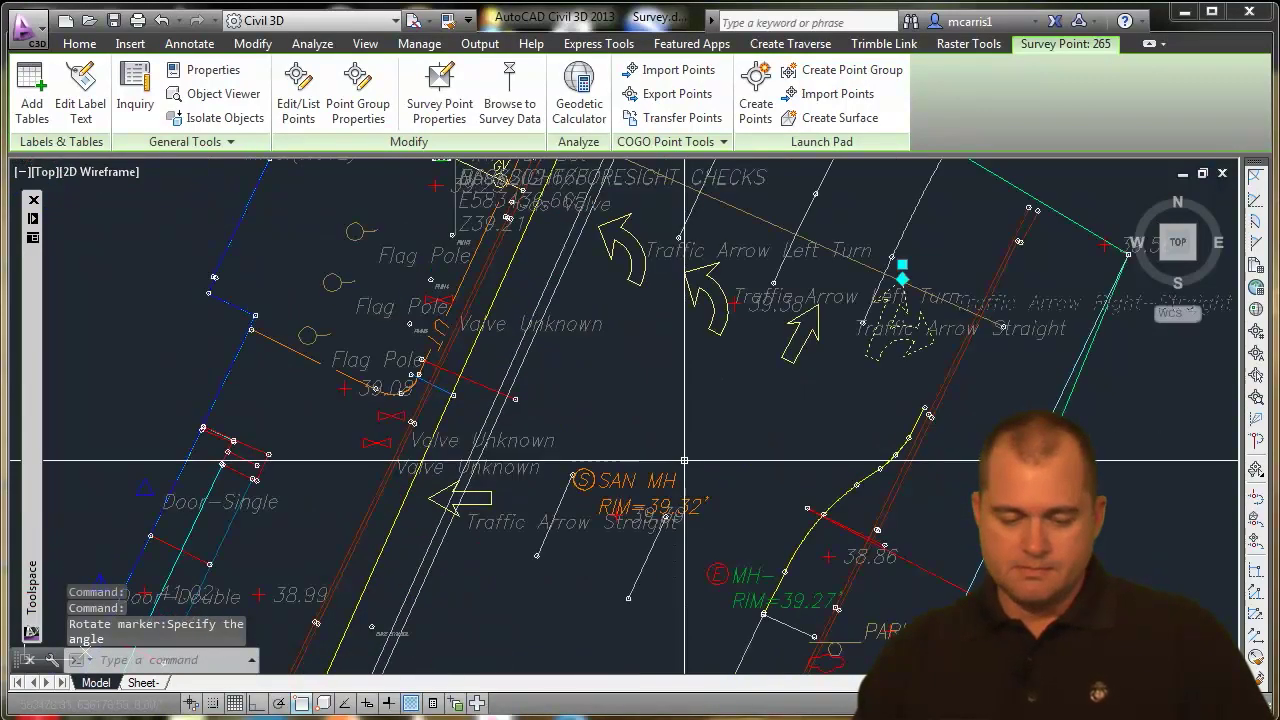
{"action": "scroll", "coordinate": [634, 496], "scroll_direction": "down", "scroll_amount": 1}
{"action": "scroll", "coordinate": [506, 520], "scroll_direction": "up", "scroll_amount": 4}
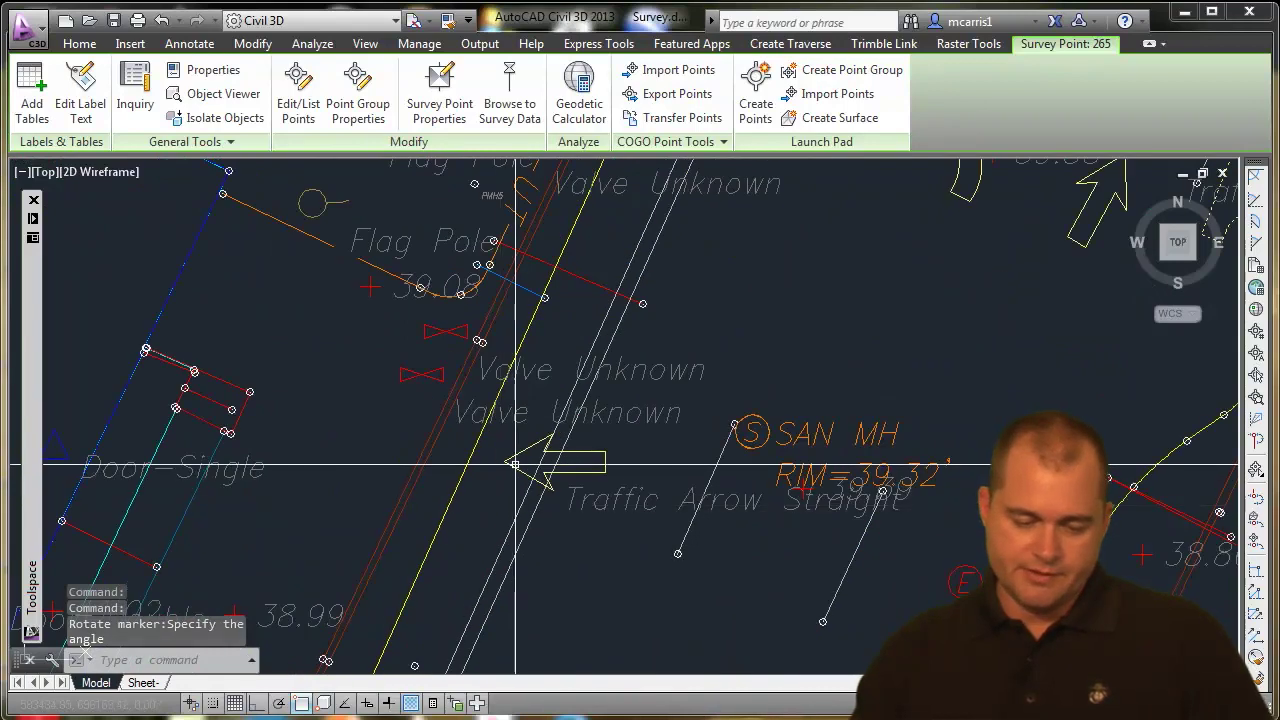
{"action": "left_click", "coordinate": [504, 458]}
{"action": "left_click", "coordinate": [504, 460]}
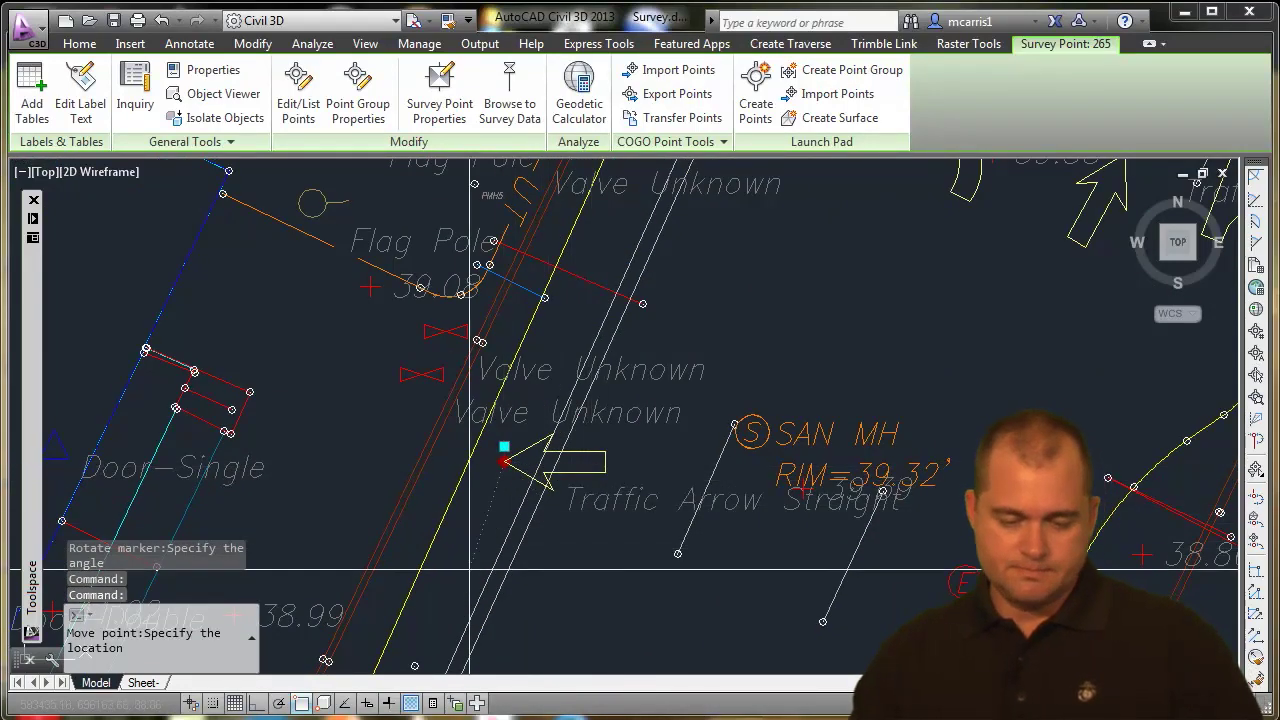
{"action": "key", "text": "Escape"}
{"action": "mouse_move", "coordinate": [504, 460]}
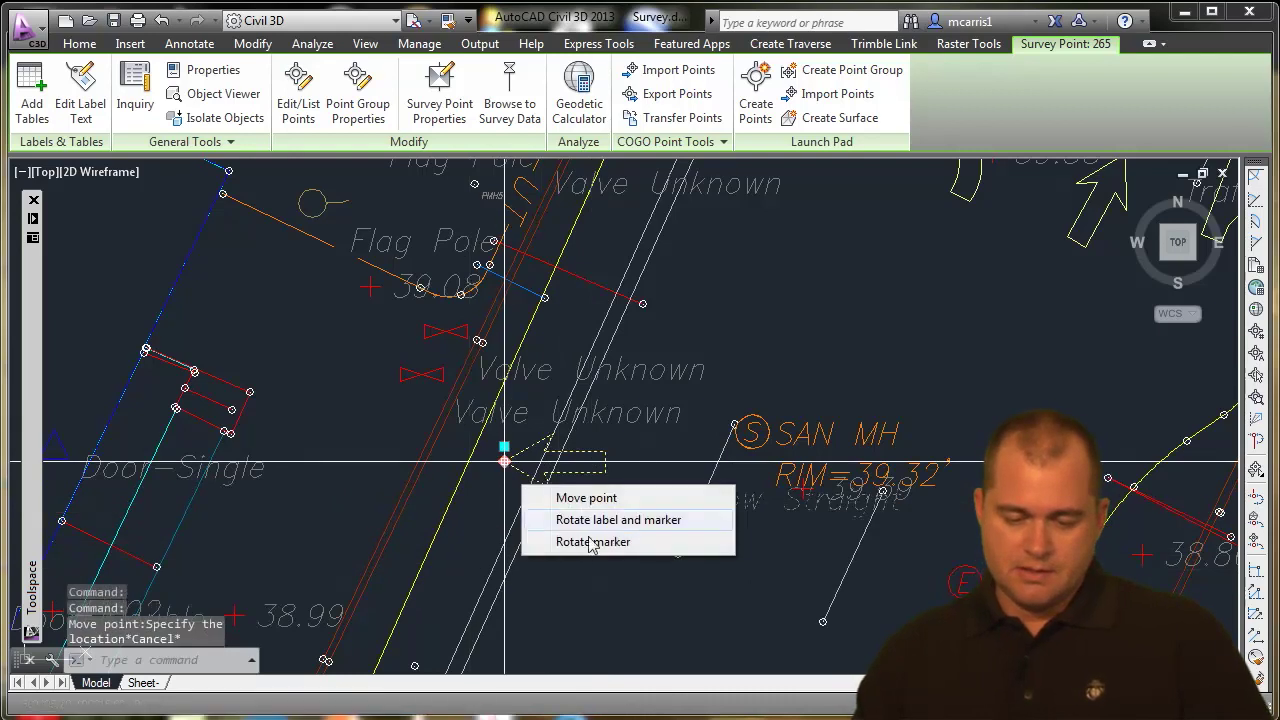
{"action": "left_click", "coordinate": [593, 542]}
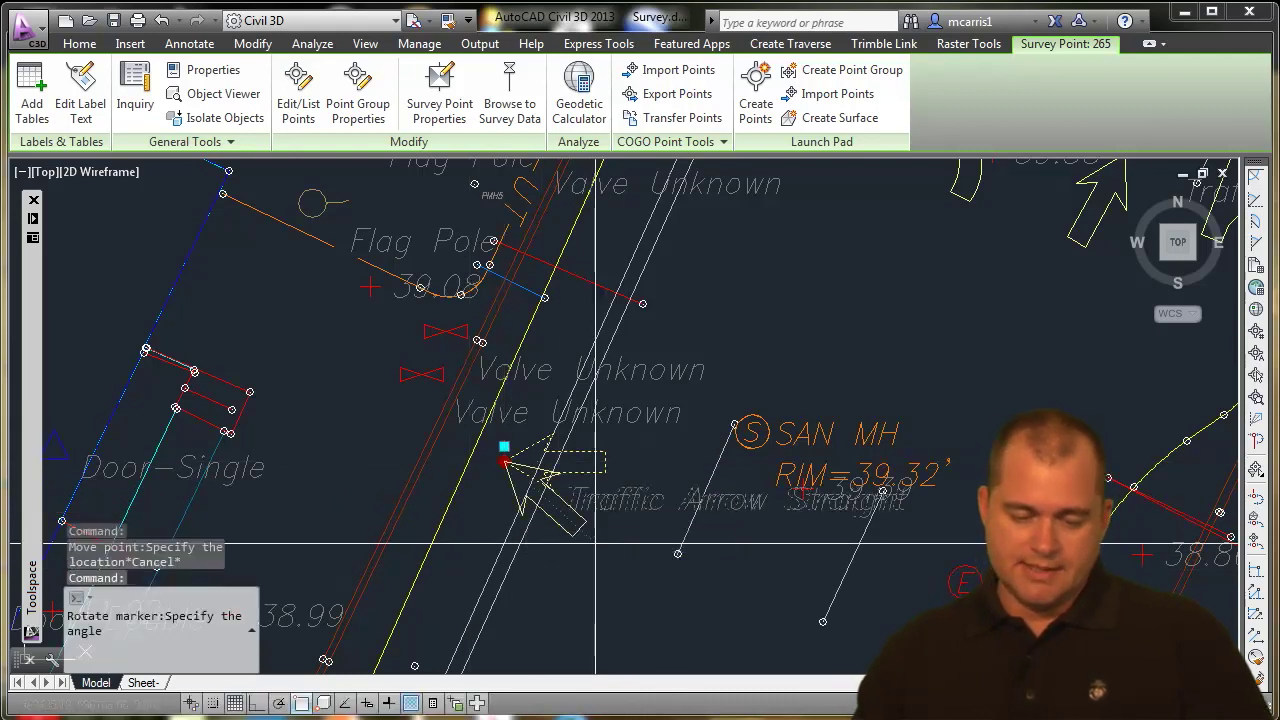
{"action": "left_click", "coordinate": [452, 589]}
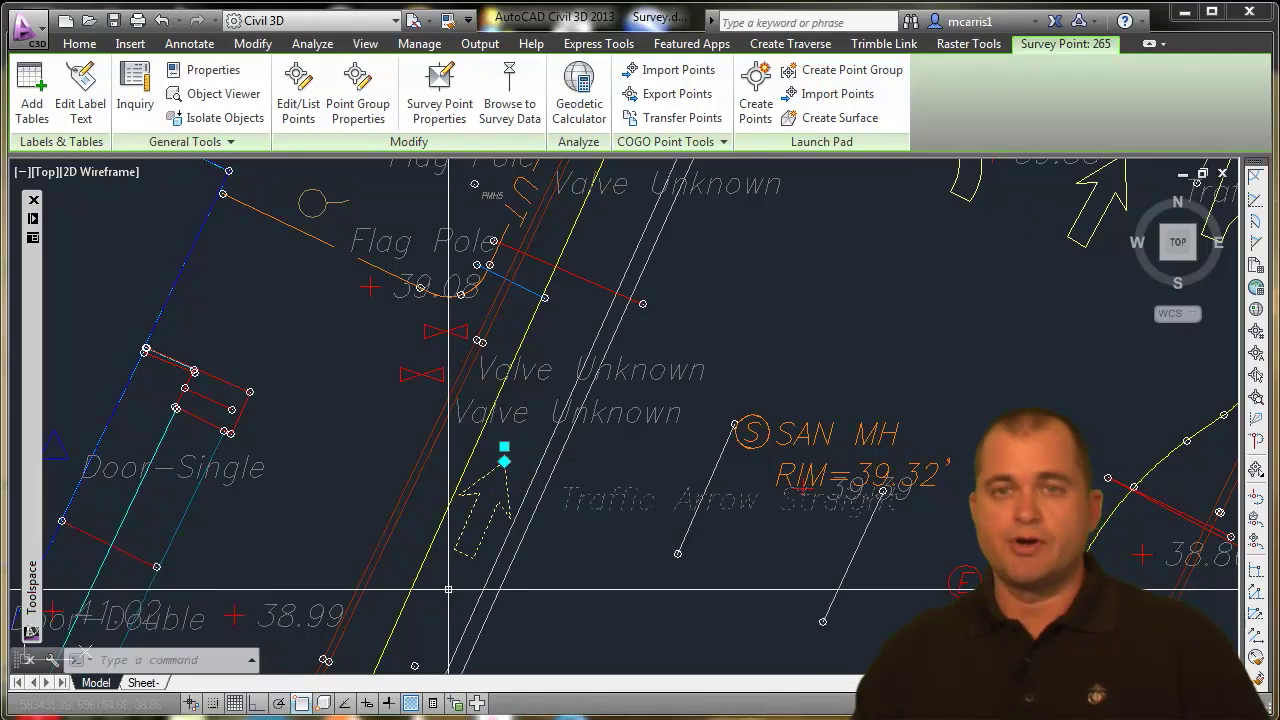
{"action": "key", "text": "Escape"}
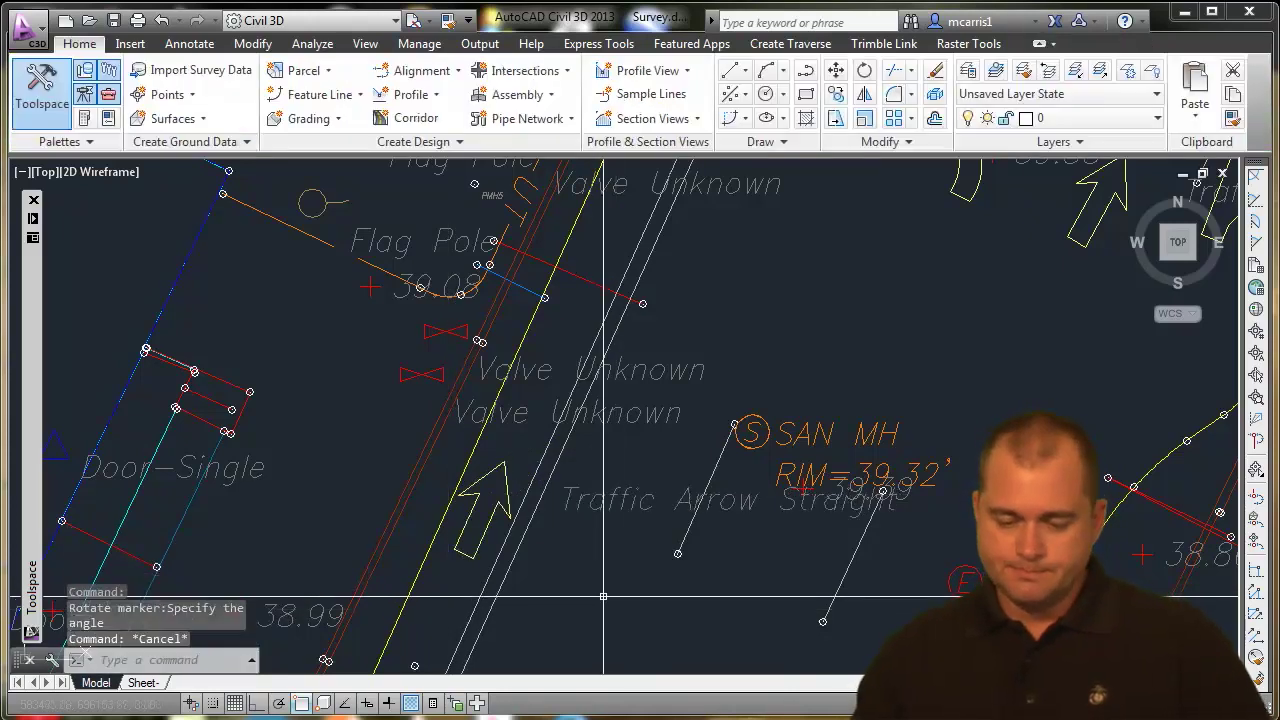
{"action": "scroll", "coordinate": [602, 595], "scroll_direction": "down", "scroll_amount": 1}
{"action": "scroll", "coordinate": [543, 517], "scroll_direction": "down", "scroll_amount": 3}
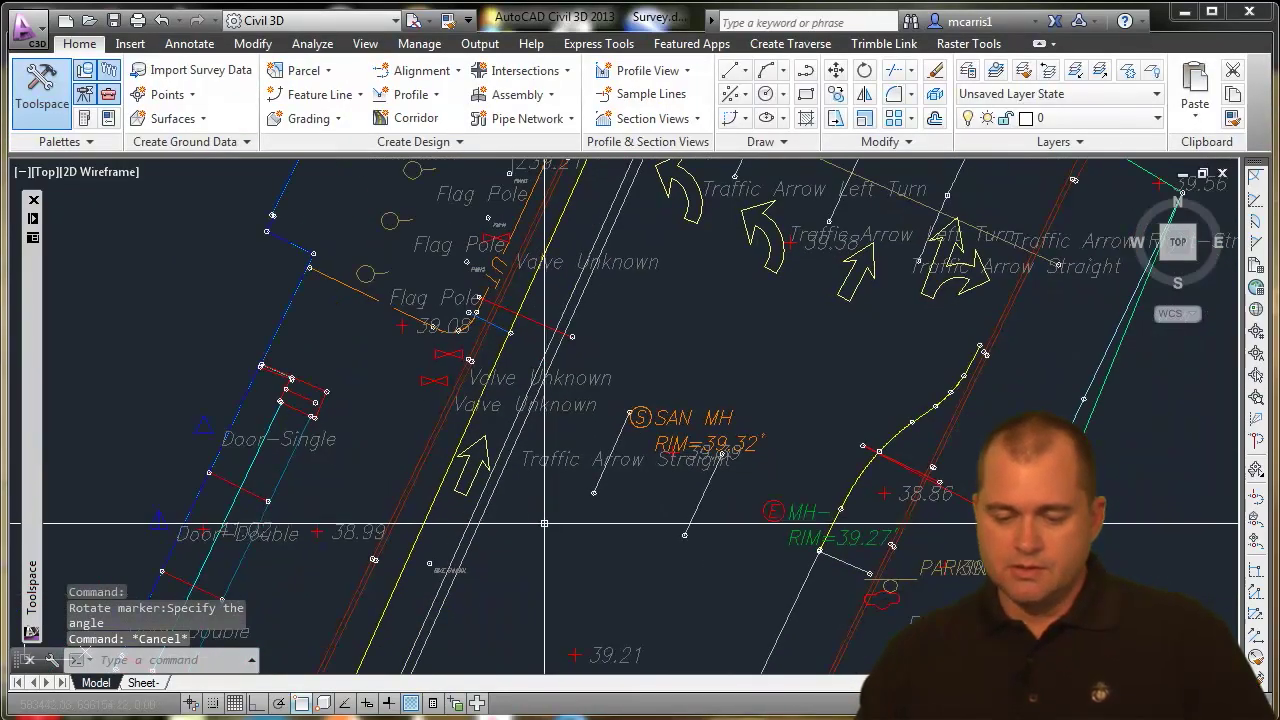
{"action": "middle_click_drag", "start_coordinate": [614, 517], "coordinate": [643, 470]}
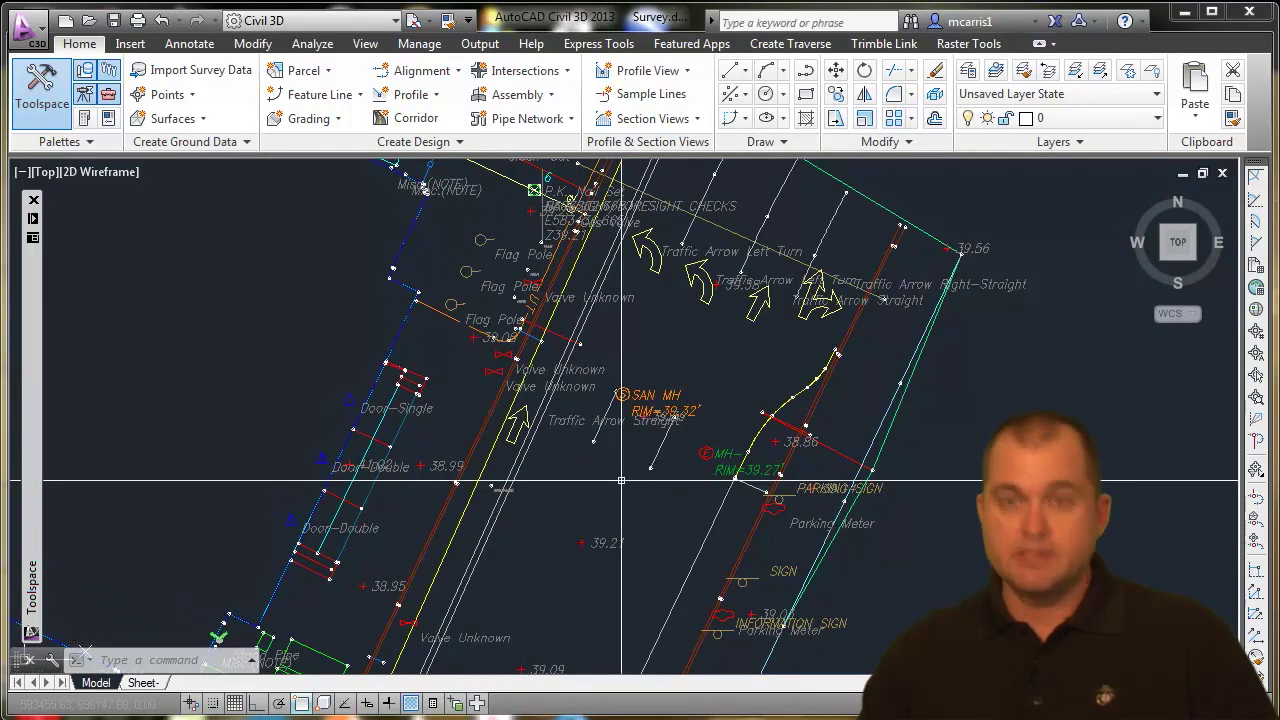
{"action": "scroll", "coordinate": [716, 488], "scroll_direction": "down", "scroll_amount": 6}
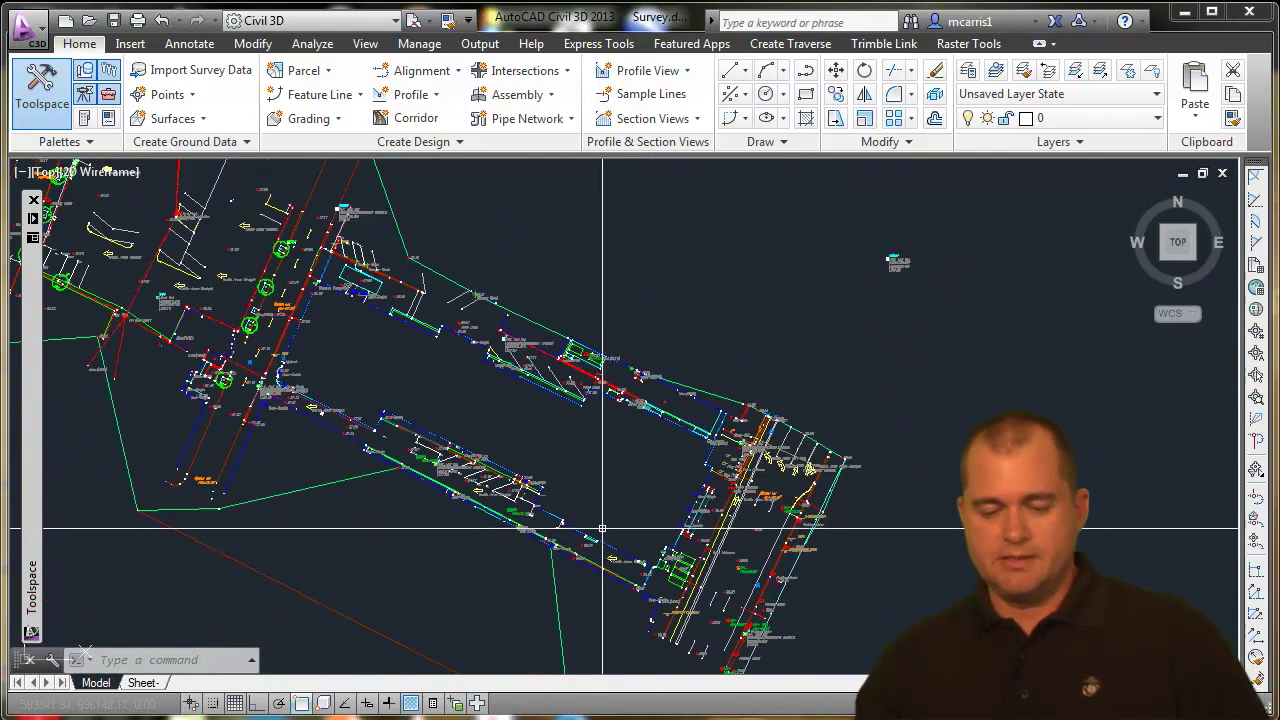
{"action": "scroll", "coordinate": [600, 530], "scroll_direction": "down", "scroll_amount": 2}
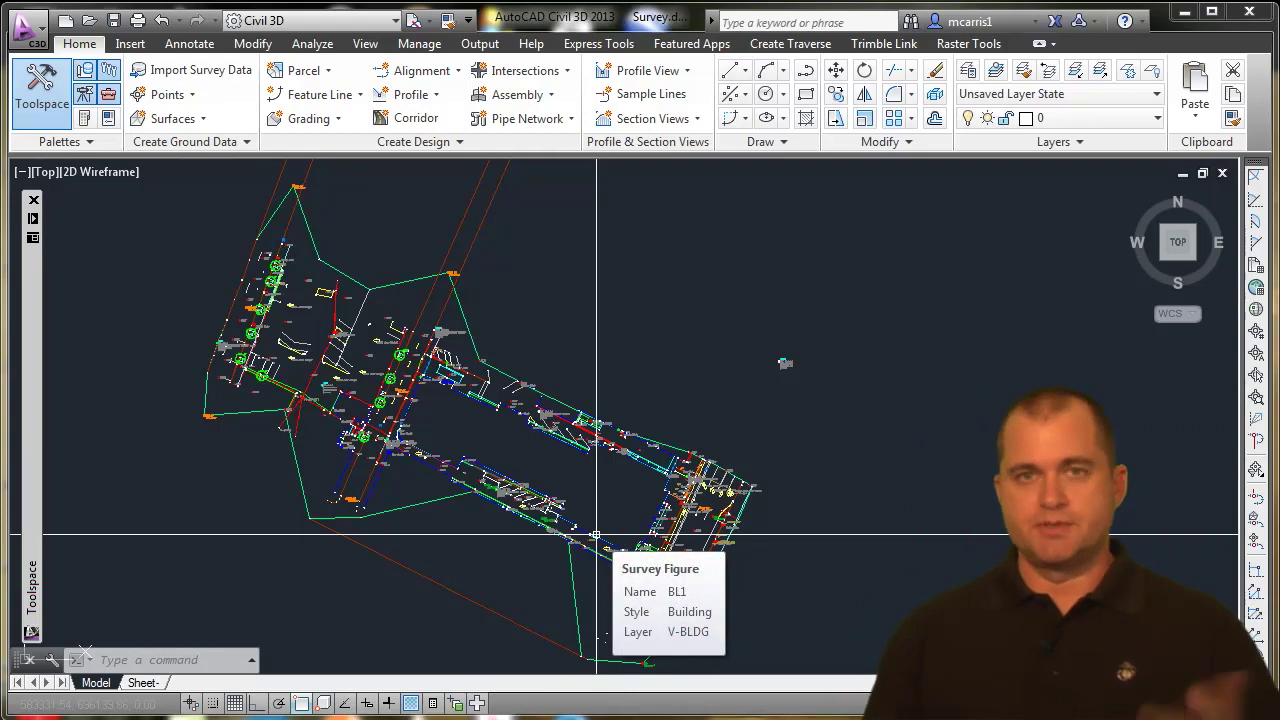
Fit the whole survey drawing in the Sheet layout's viewport using Zoom Extents, and return to paper space
{"action": "left_click", "coordinate": [150, 684]}
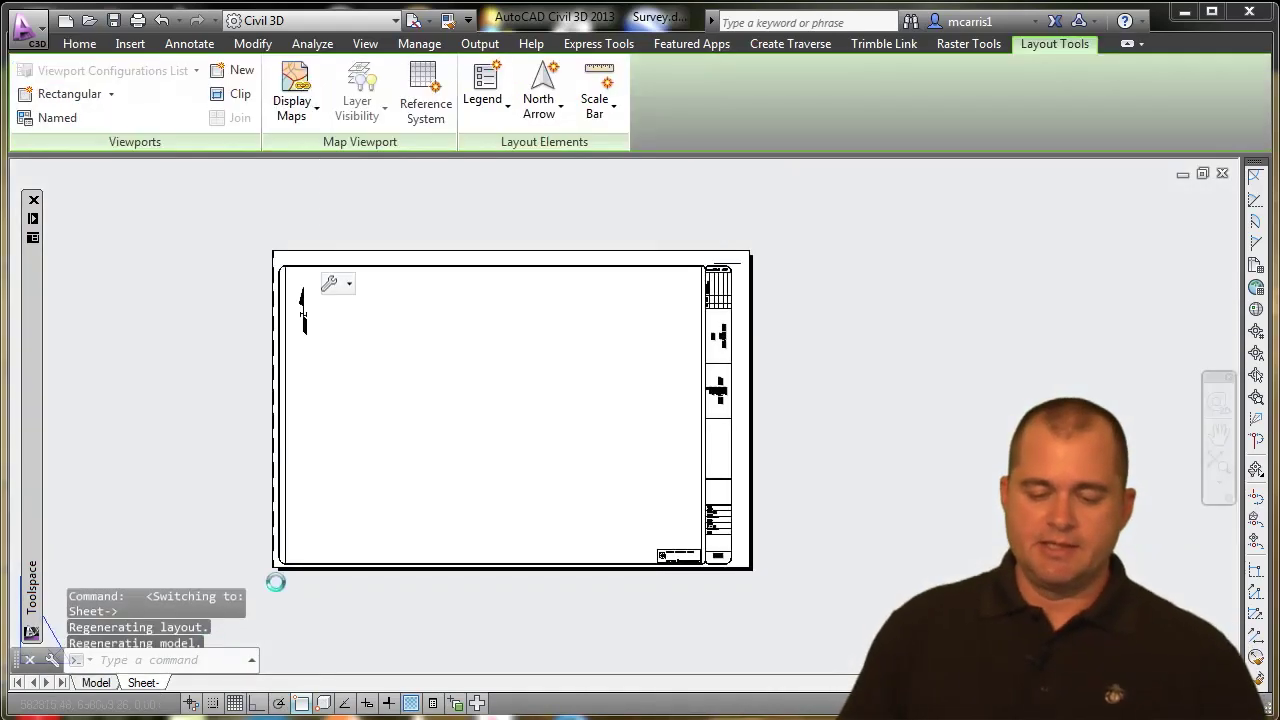
{"action": "double_click", "coordinate": [469, 426]}
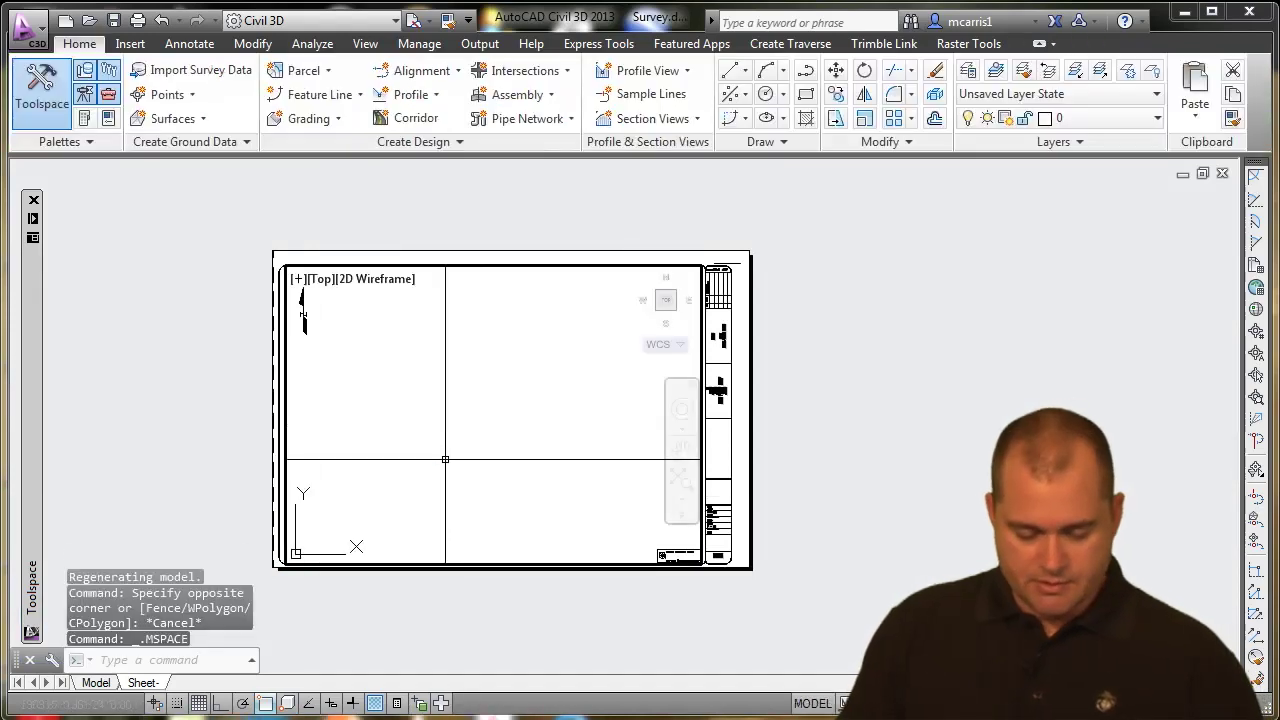
{"action": "type", "text": "z"}
{"action": "key", "text": "Return"}
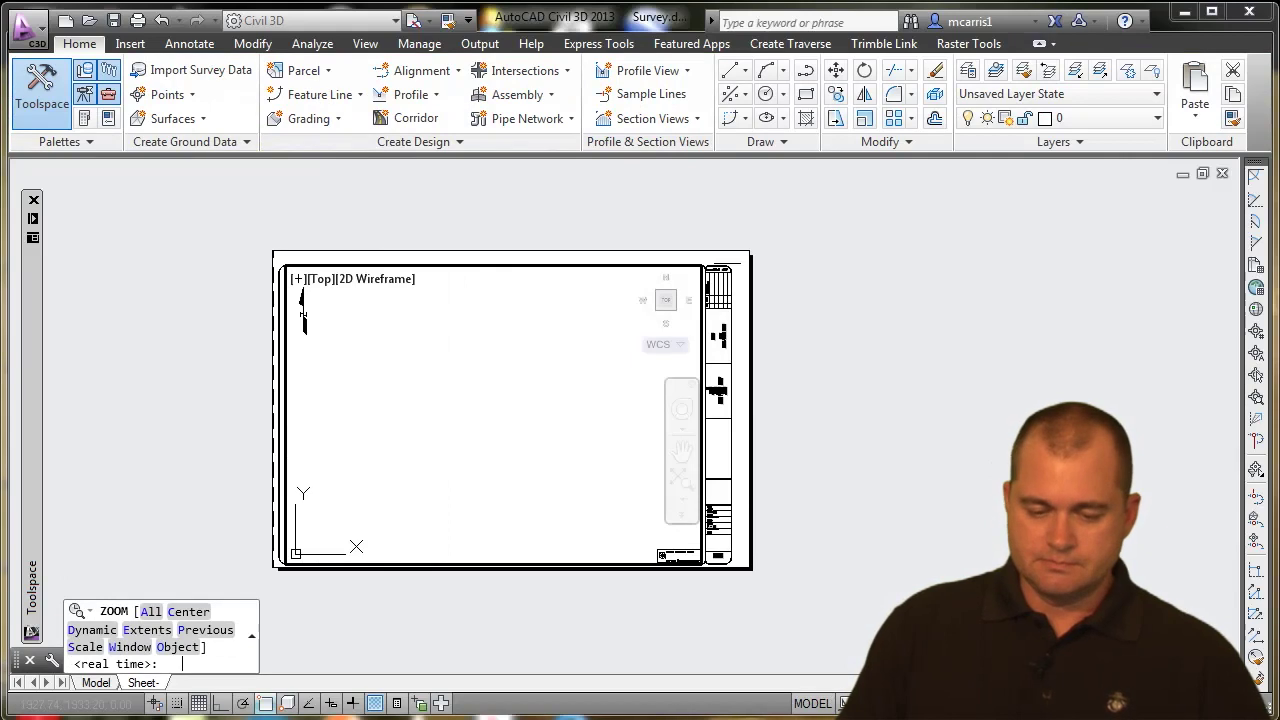
{"action": "type", "text": "e"}
{"action": "key", "text": "Return"}
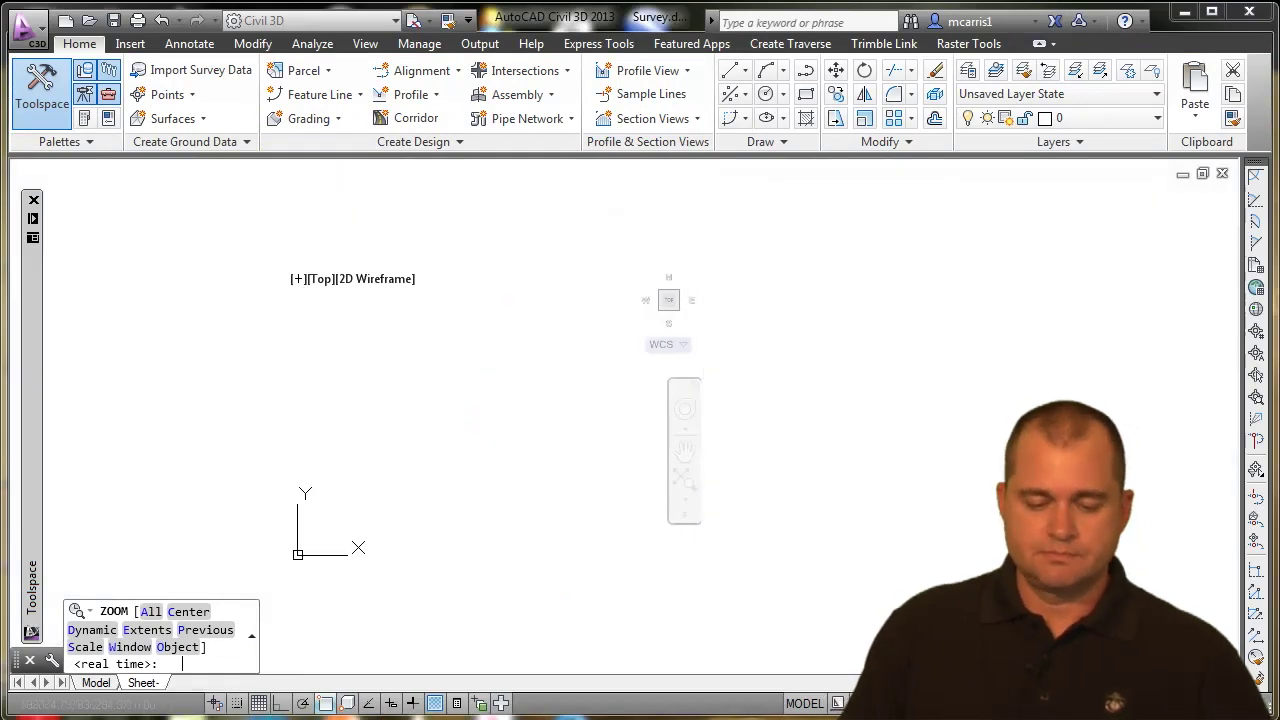
{"action": "type", "text": "e"}
{"action": "key", "text": "Return"}
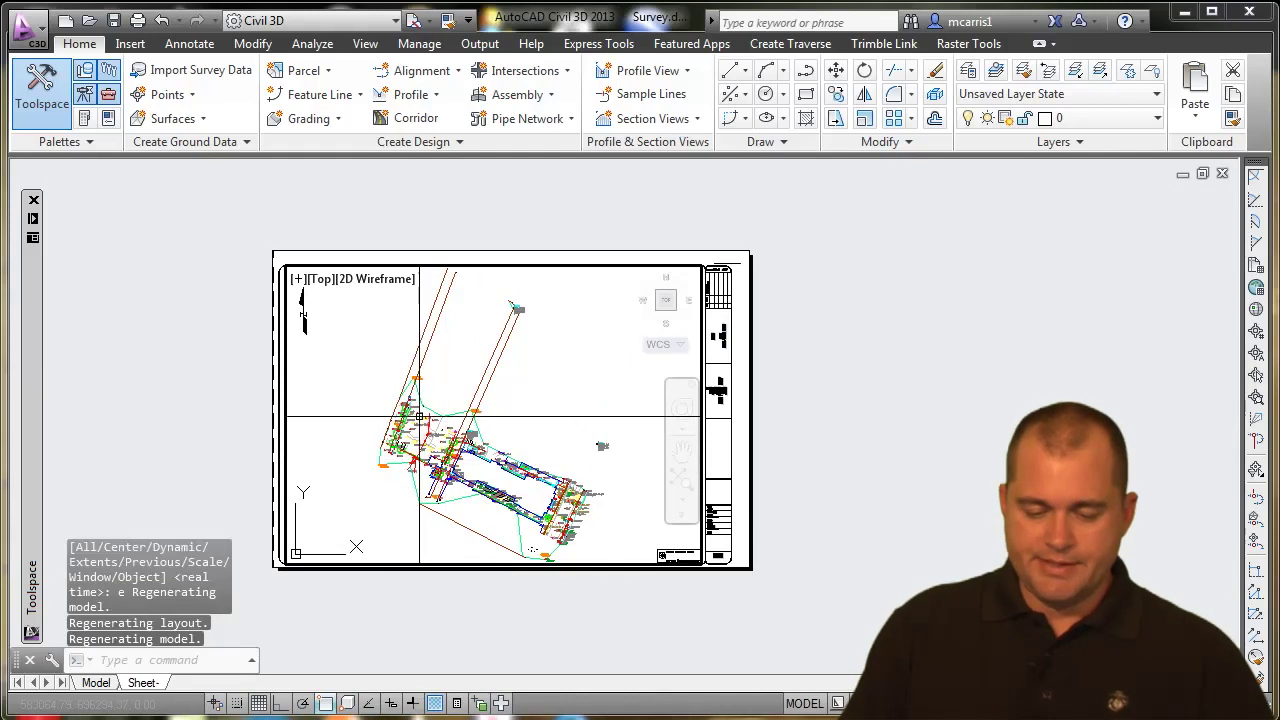
{"action": "double_click", "coordinate": [250, 387]}
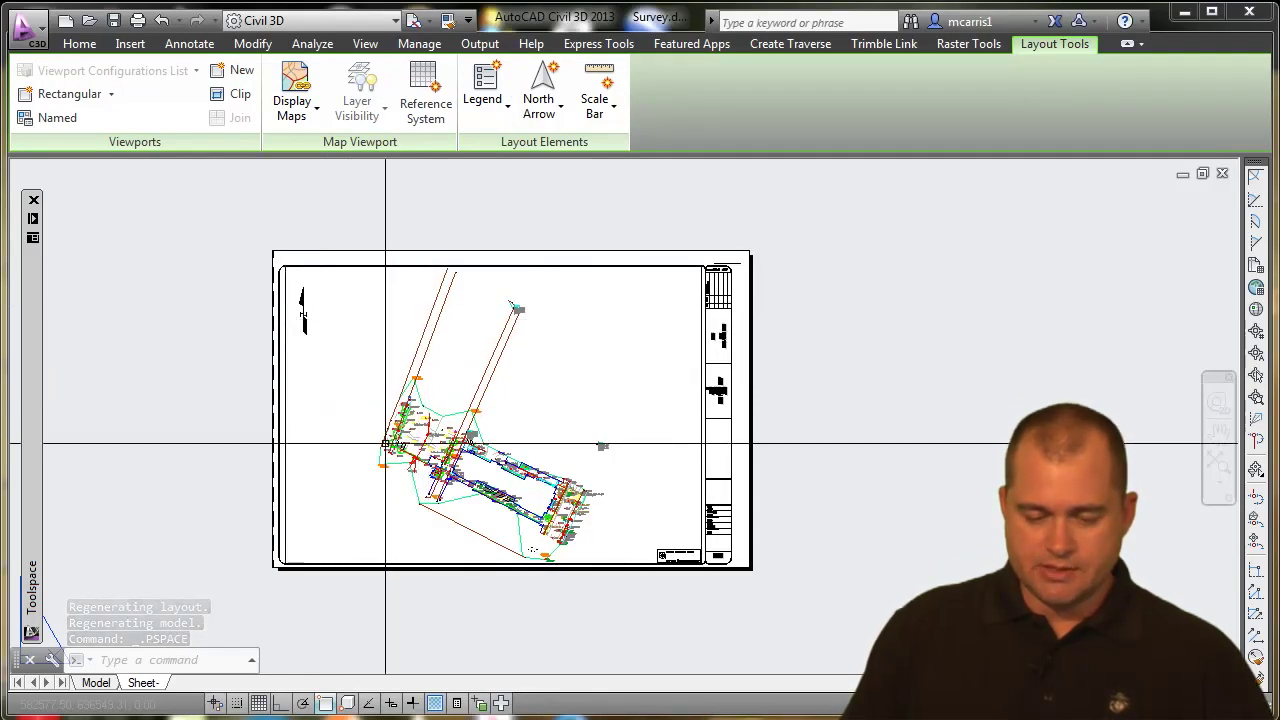
Rotate the sheet's north arrow counter-clockwise to turn the associated viewport map until the survey site lies roughly square to the sheet
{"action": "left_click", "coordinate": [300, 311]}
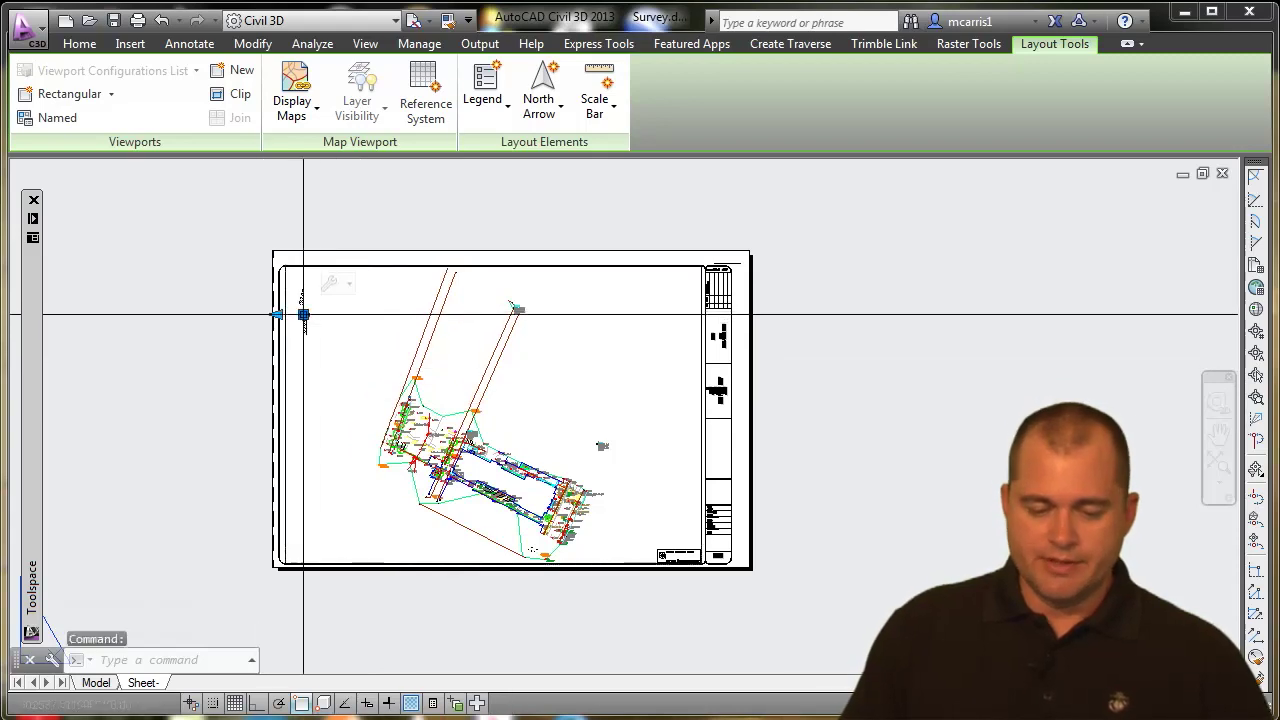
{"action": "scroll", "coordinate": [296, 318], "scroll_direction": "up", "scroll_amount": 3}
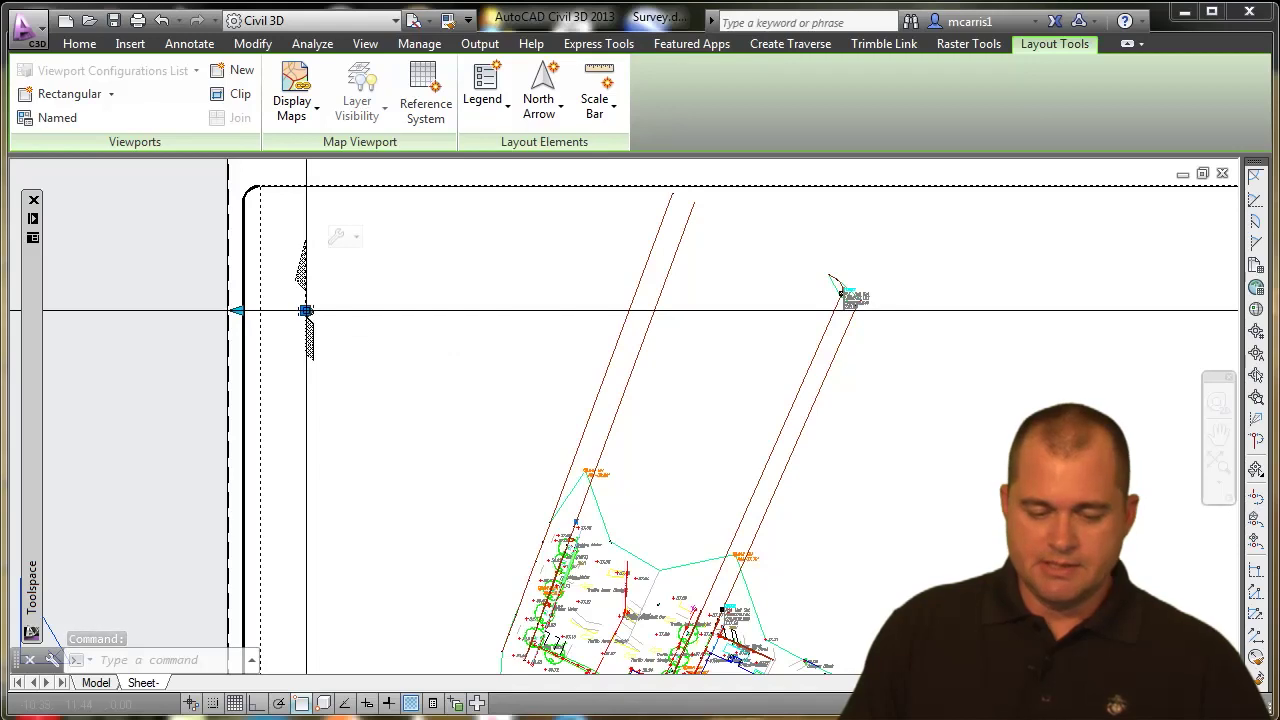
{"action": "scroll", "coordinate": [303, 309], "scroll_direction": "up", "scroll_amount": 5}
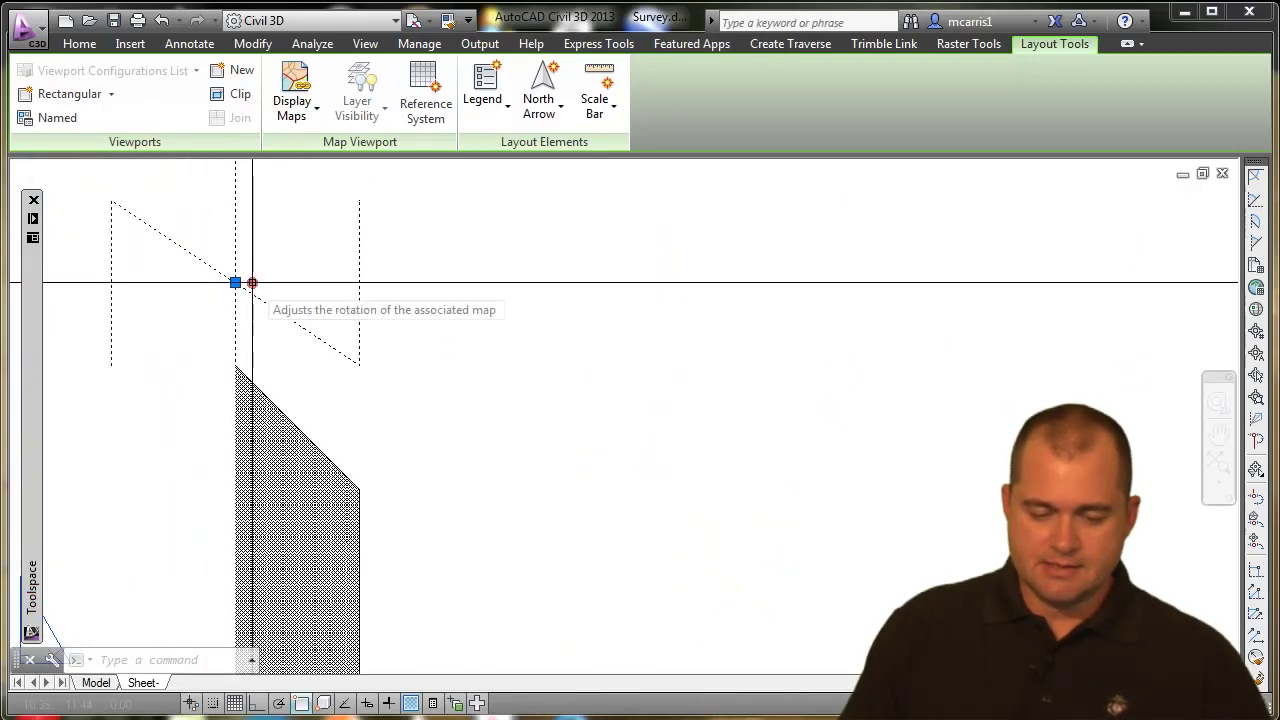
{"action": "left_click", "coordinate": [252, 283]}
{"action": "scroll", "coordinate": [423, 300], "scroll_direction": "down", "scroll_amount": 5}
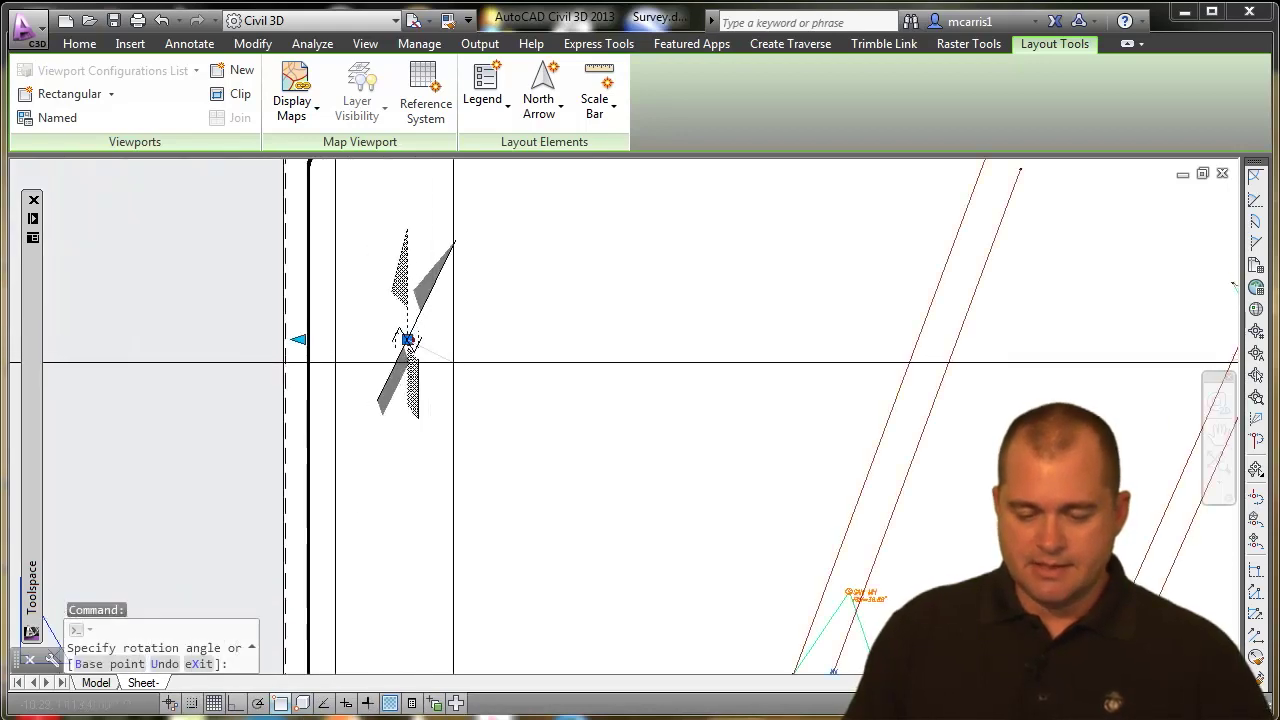
{"action": "scroll", "coordinate": [603, 432], "scroll_direction": "down", "scroll_amount": 6}
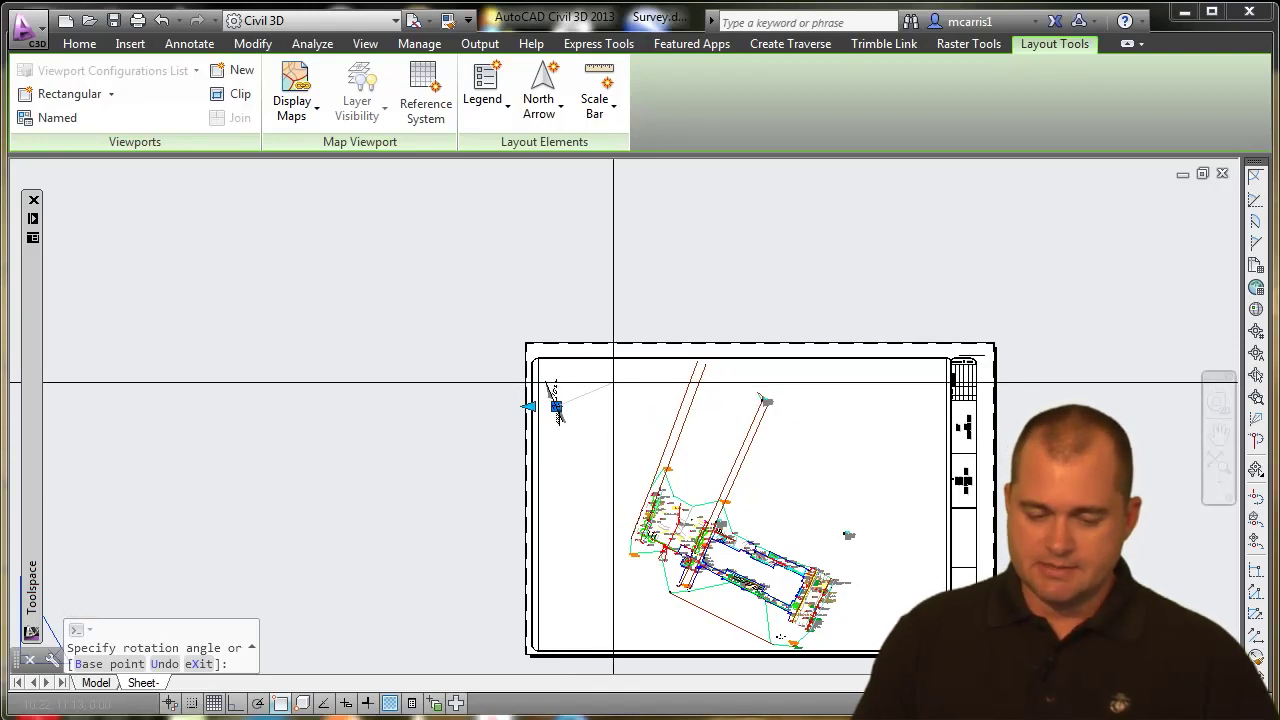
{"action": "left_click", "coordinate": [613, 383]}
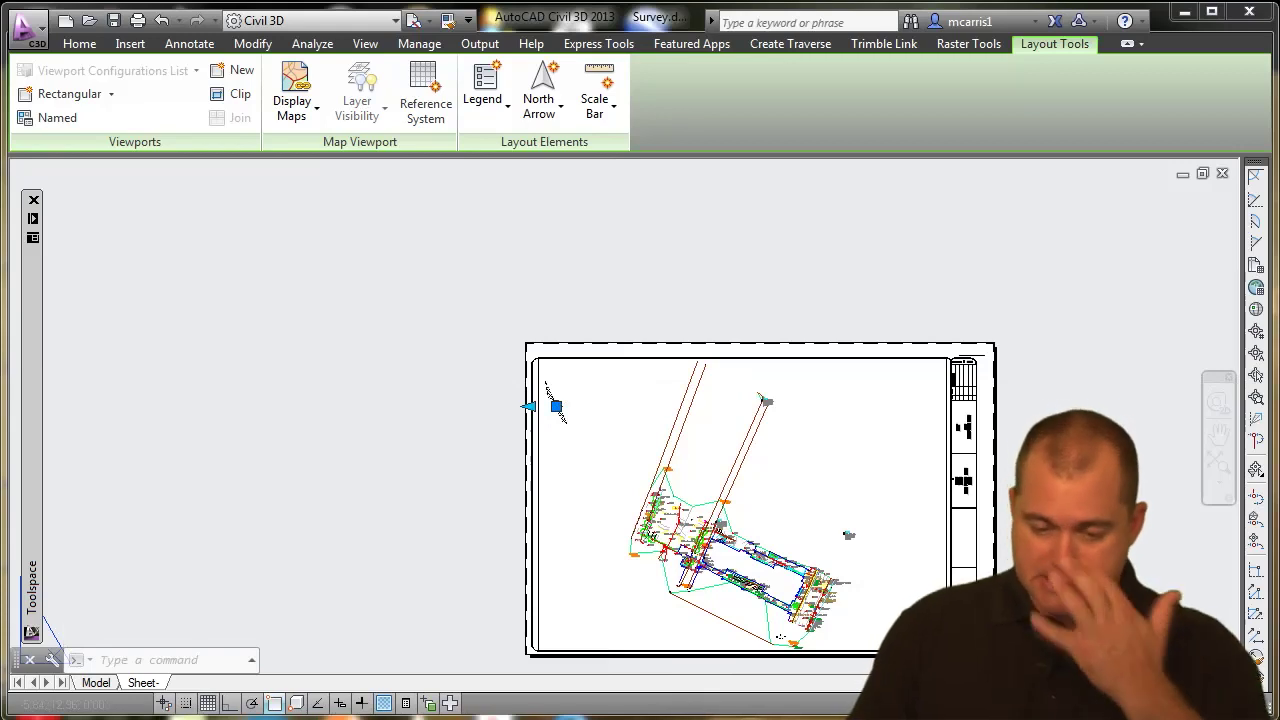
{"action": "left_click", "coordinate": [611, 380]}
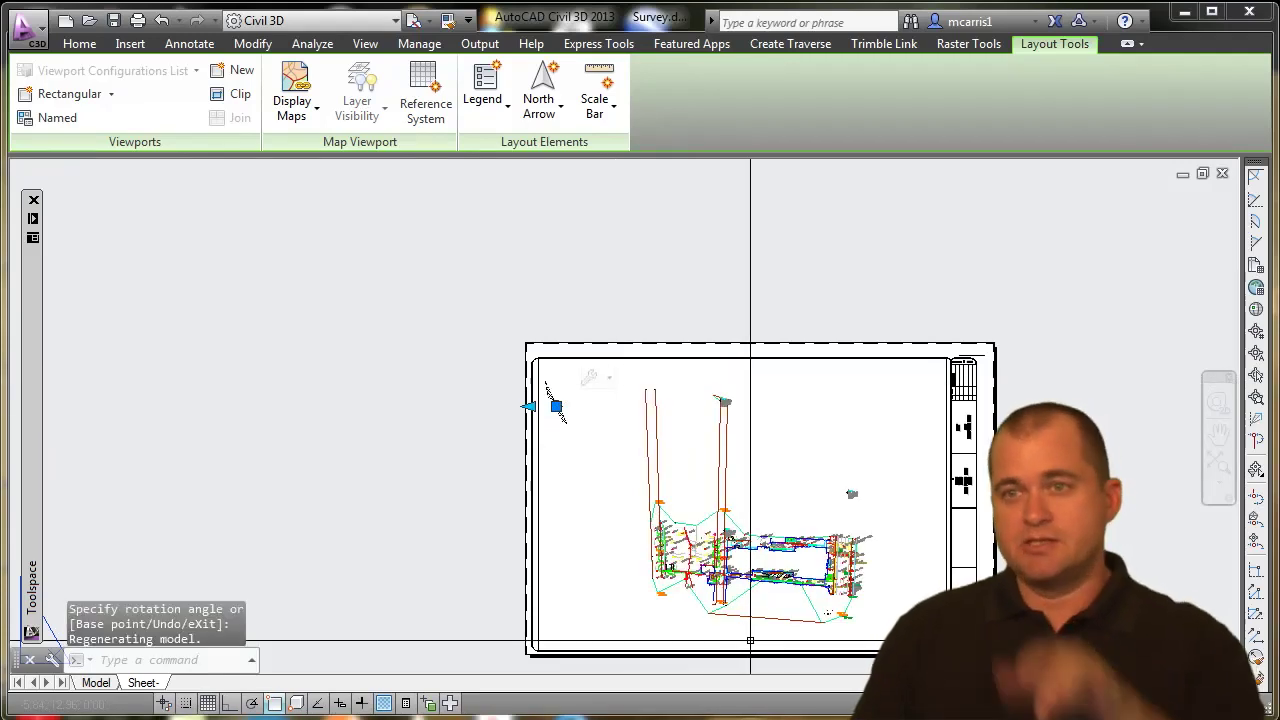